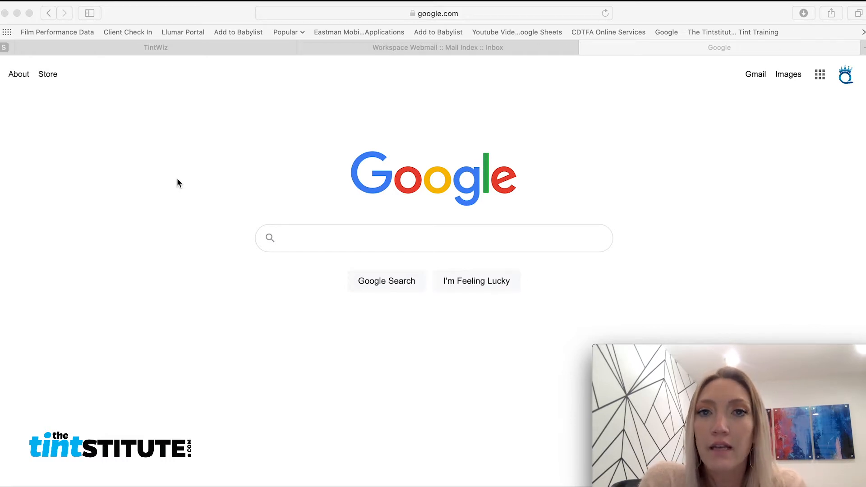
Enter tintwiz.com in Safari's address bar of the current tab.
click(161, 137)
click(366, 13)
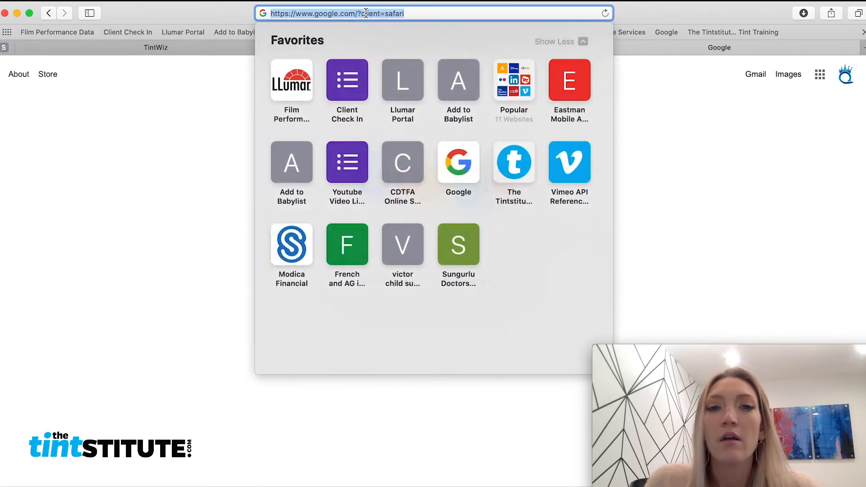
text(tnt)
key(BackSpace)
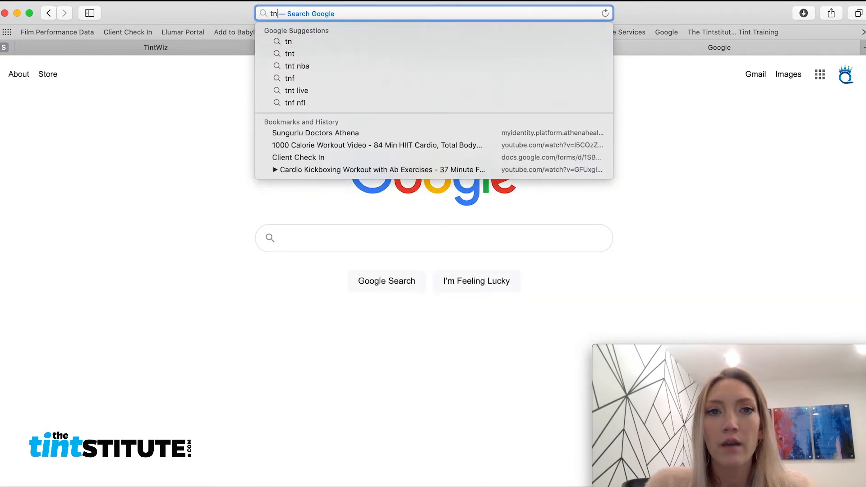
key(BackSpace)
text(int)
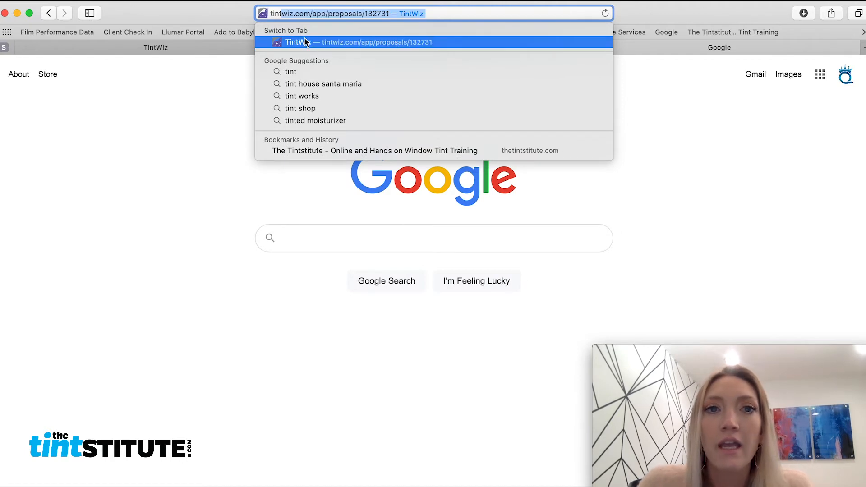
text(wiz.)
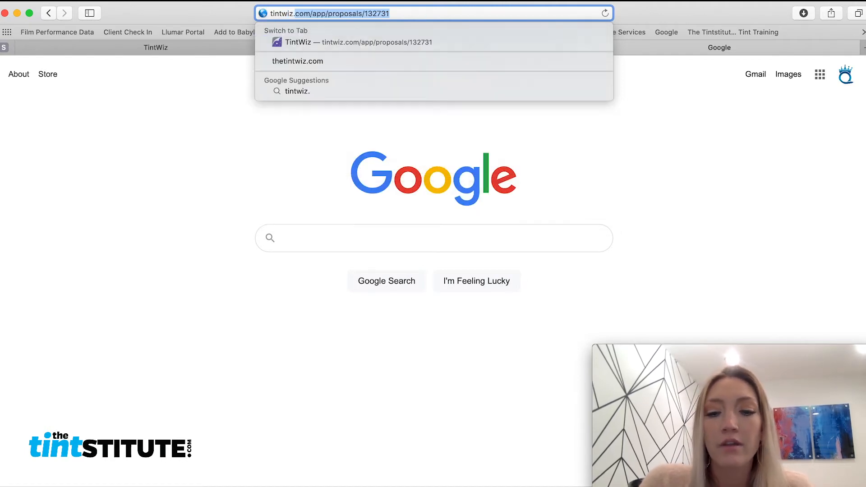
text(com)
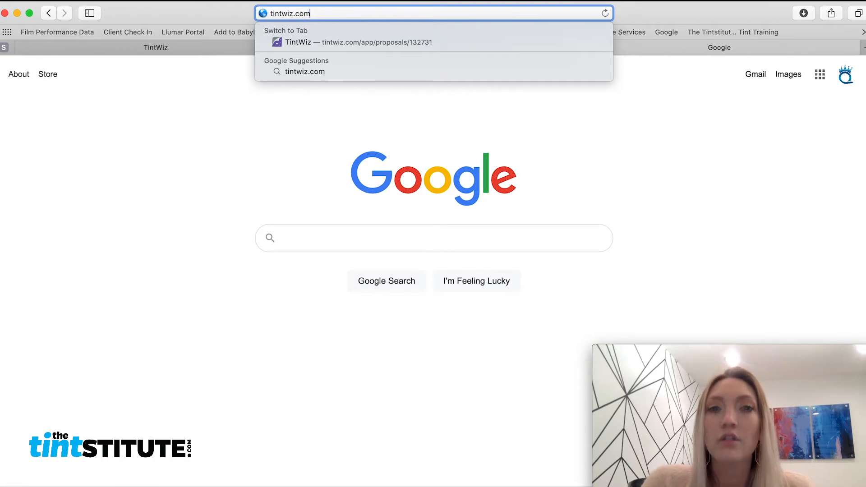
key(Return)
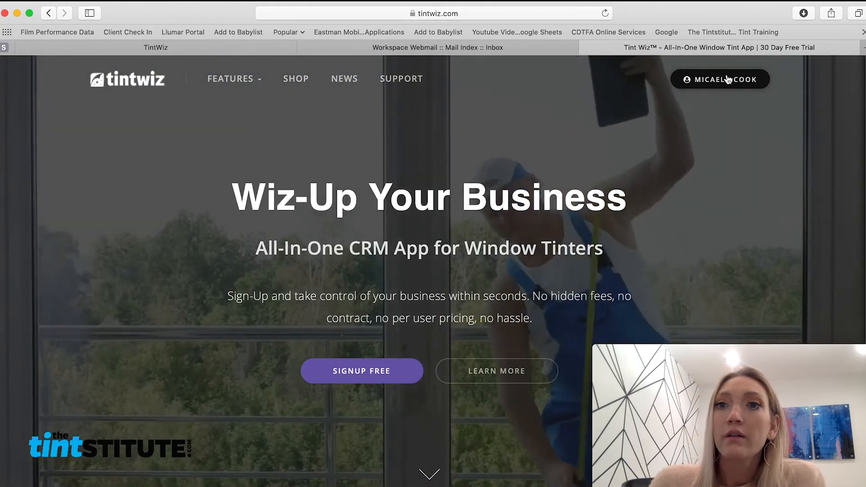
Go to the TintWiz dashboard from the account menu, then open Contacts.
click(725, 82)
click(731, 117)
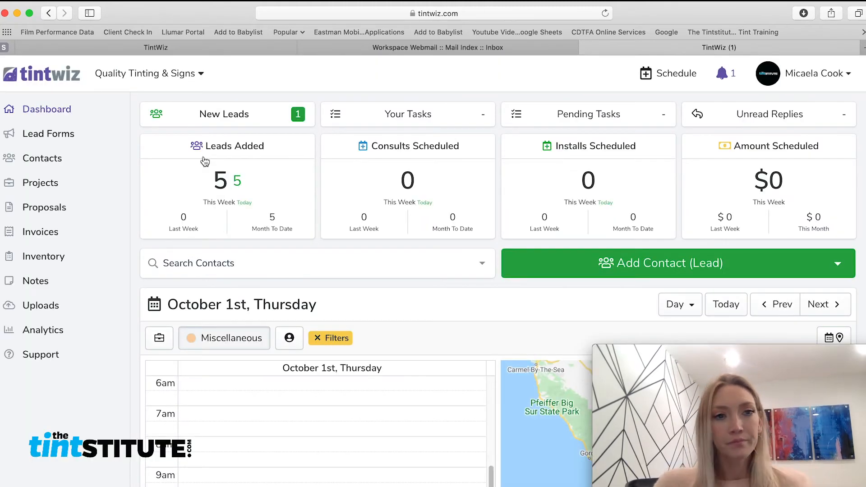
click(52, 161)
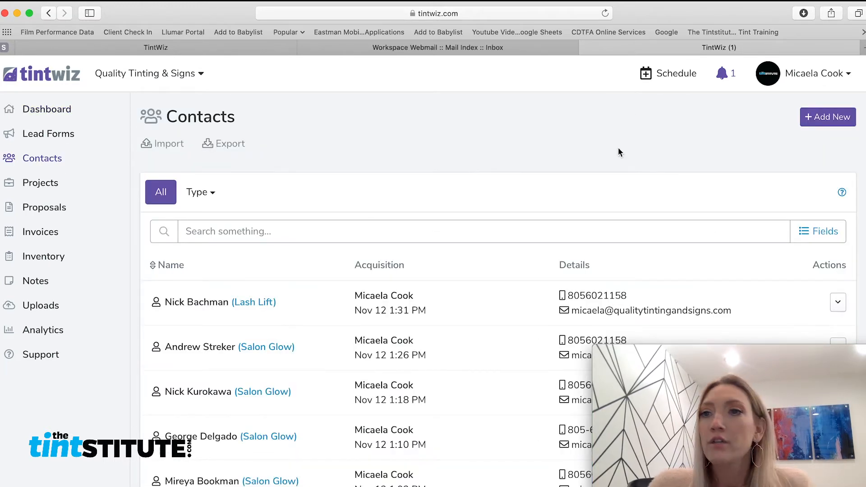
Start a new contact with the customer's first and last name, company Moon River, and mobile number.
click(820, 119)
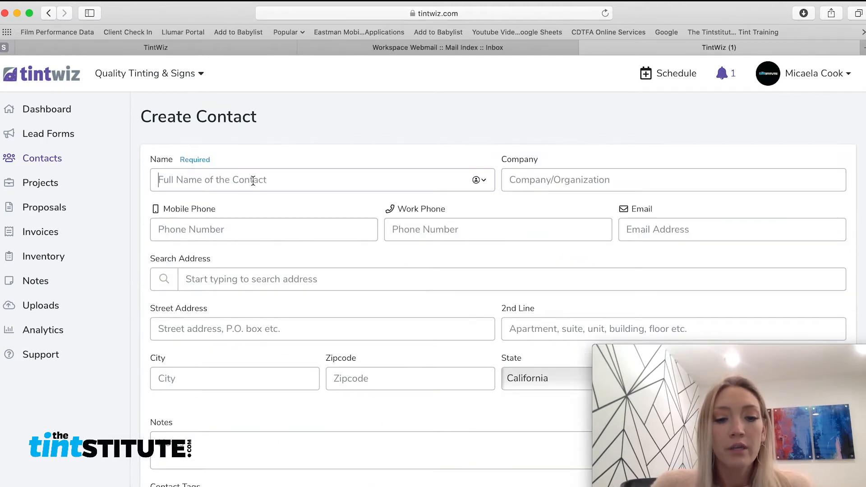
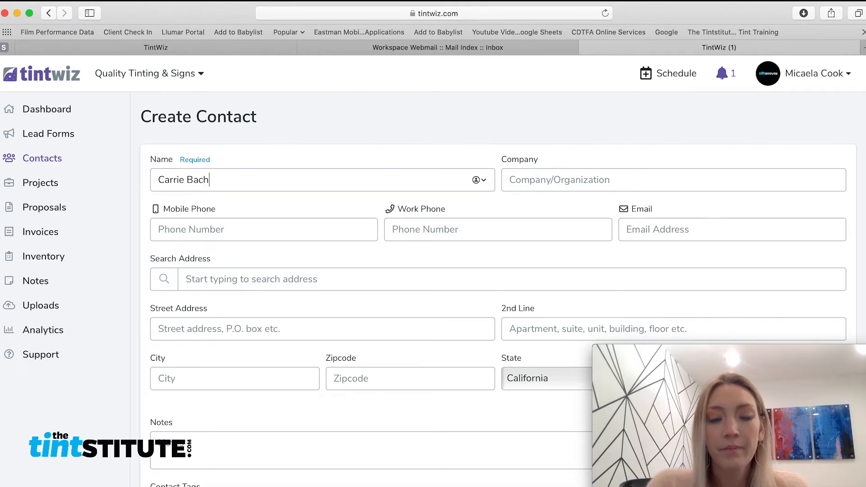
key(Tab)
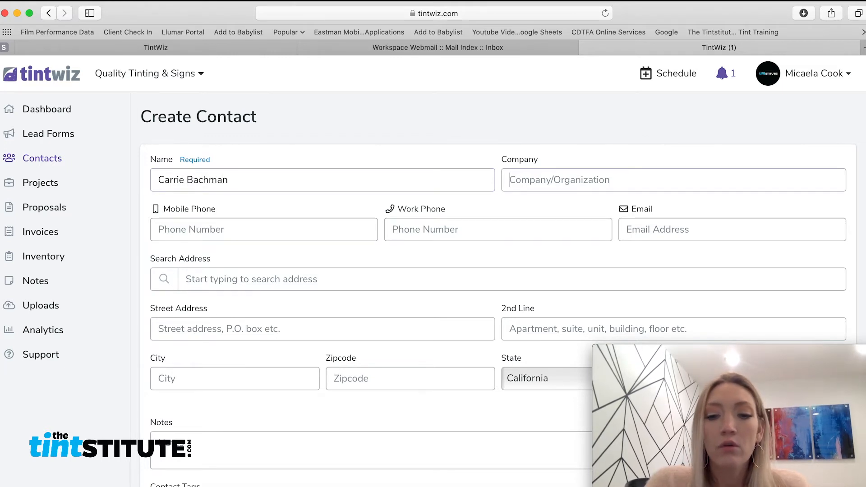
text(Moon R)
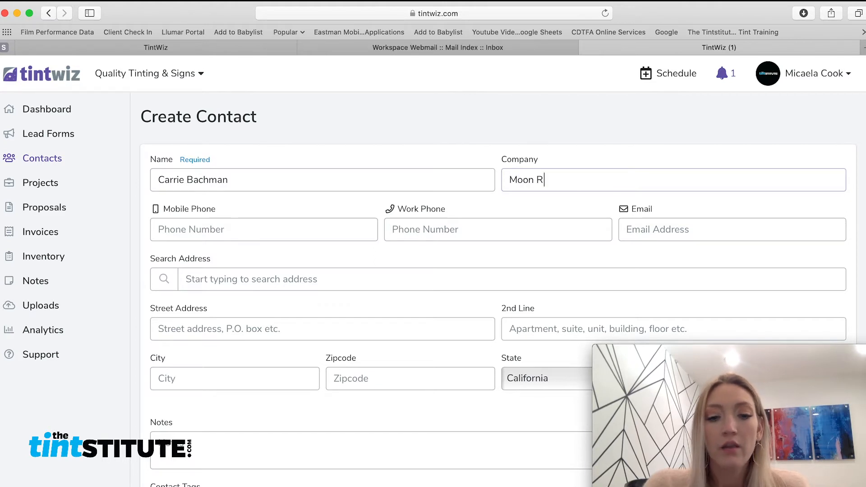
text(iver)
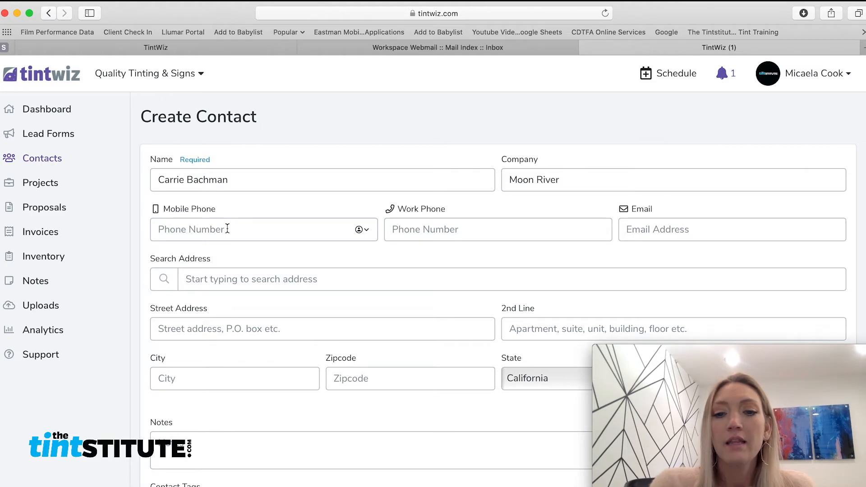
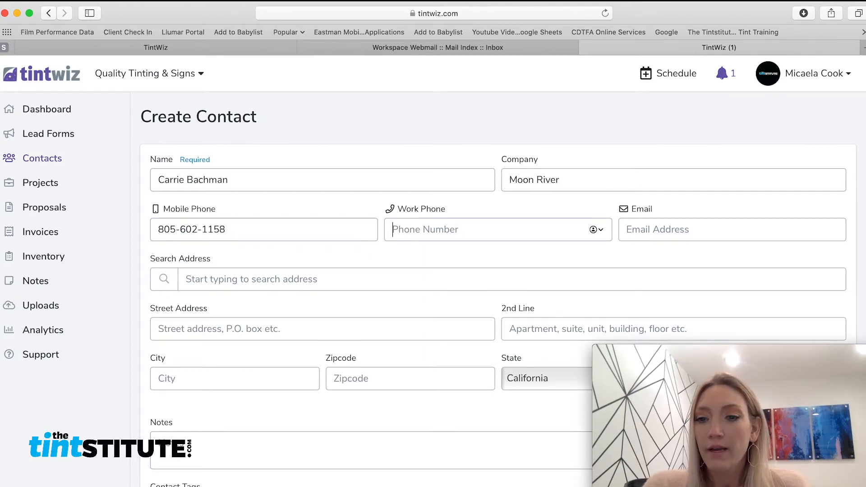
Fill in the customer's e-mail via autofill and pick their street address suggestion.
click(696, 229)
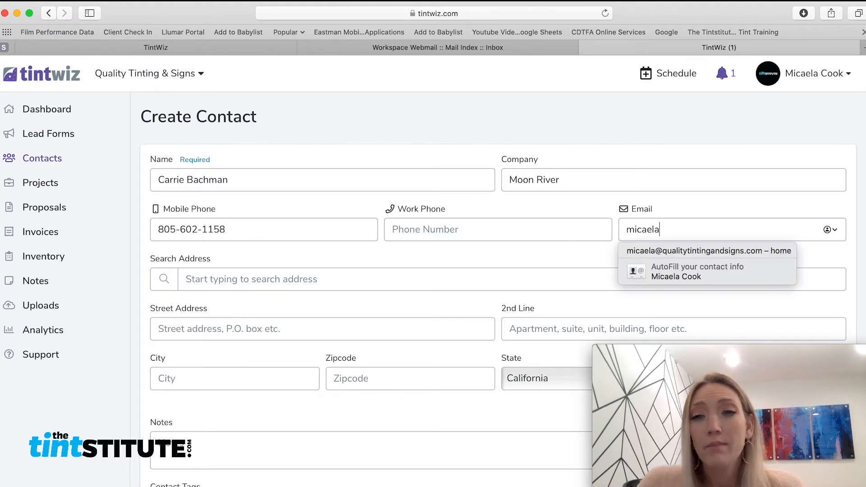
click(714, 251)
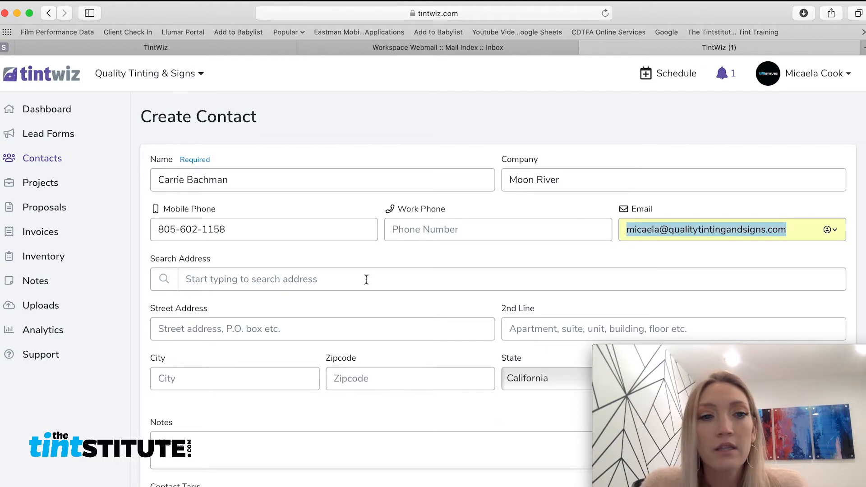
click(291, 277)
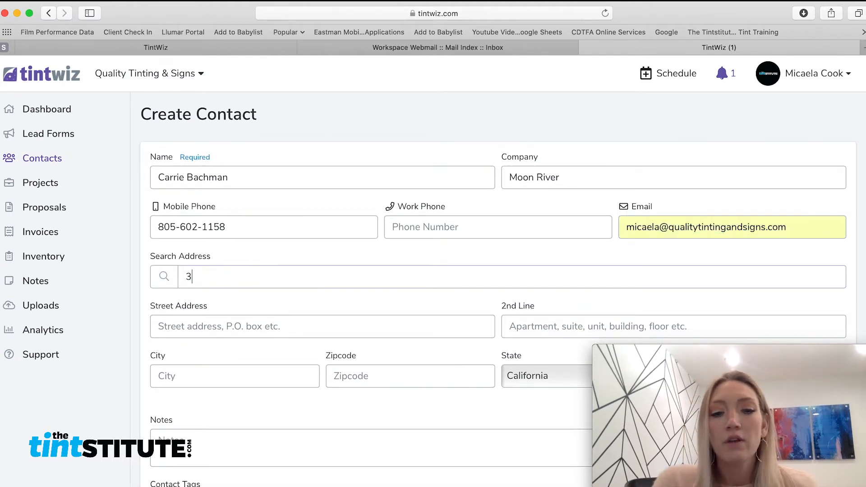
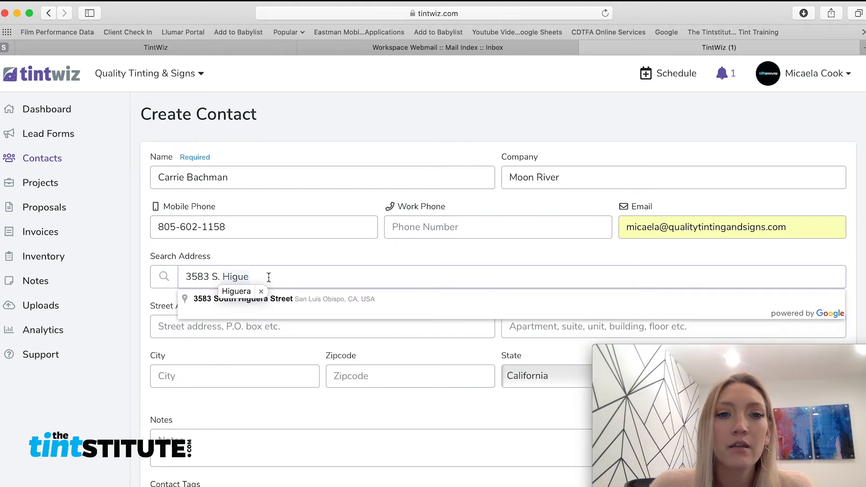
click(353, 298)
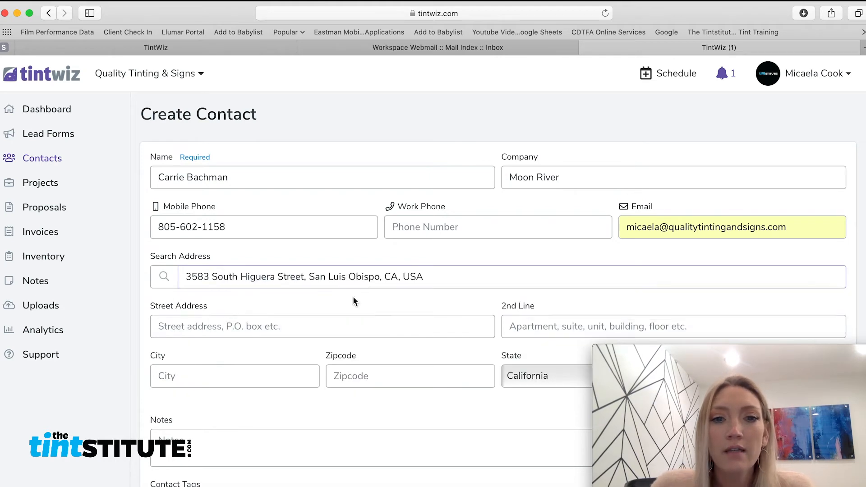
scroll(328, 287, down, 3)
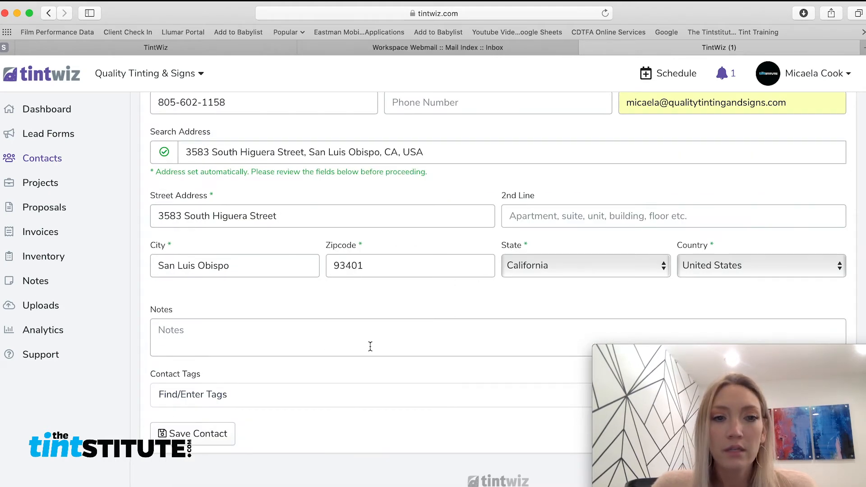
Save the Moon River contact and start a new Commercial project for them.
click(224, 440)
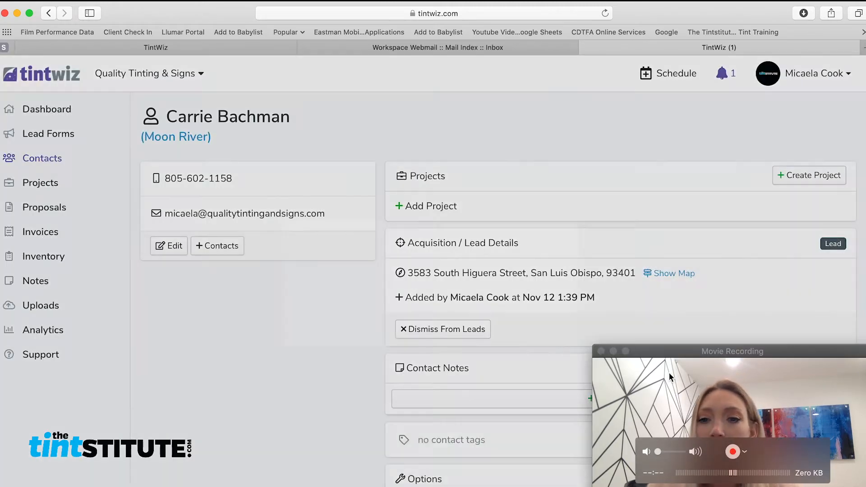
click(670, 373)
click(648, 131)
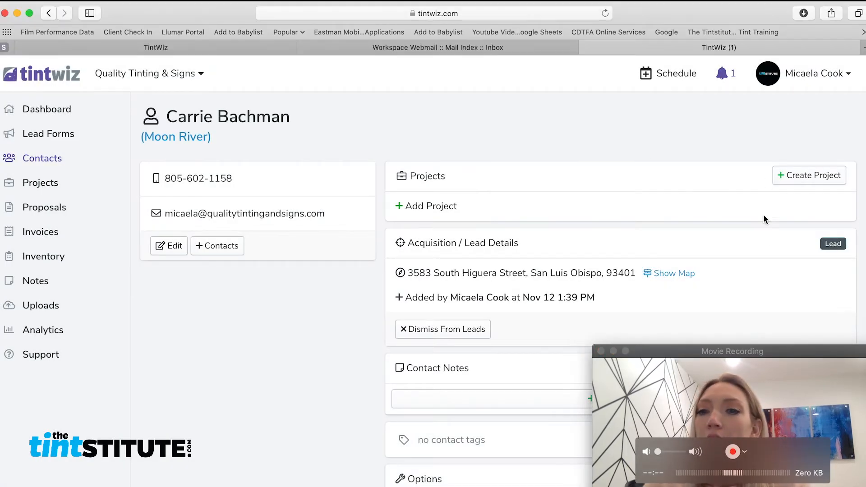
click(790, 178)
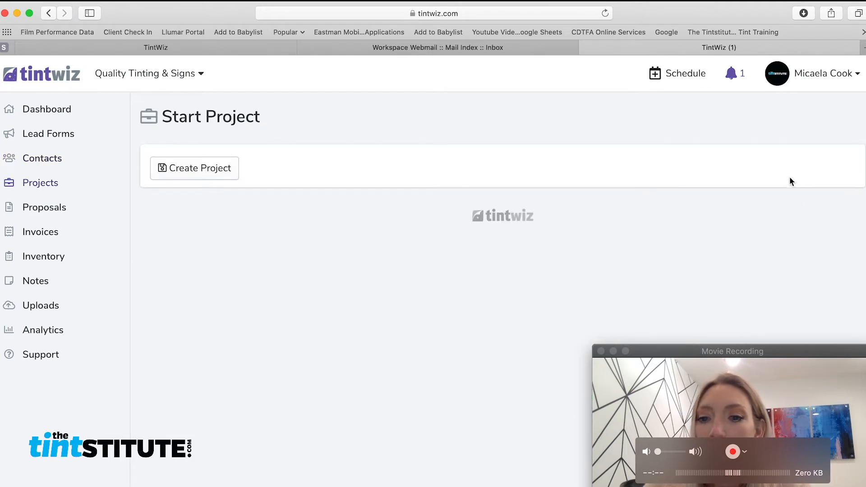
click(831, 391)
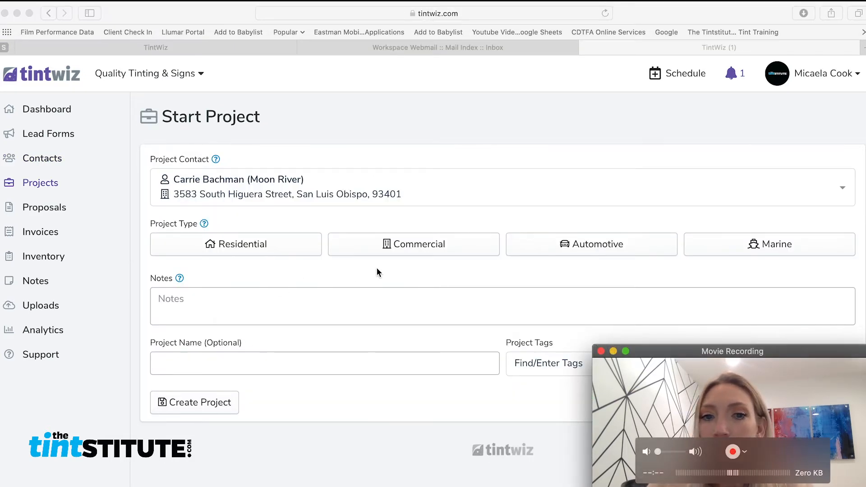
click(449, 242)
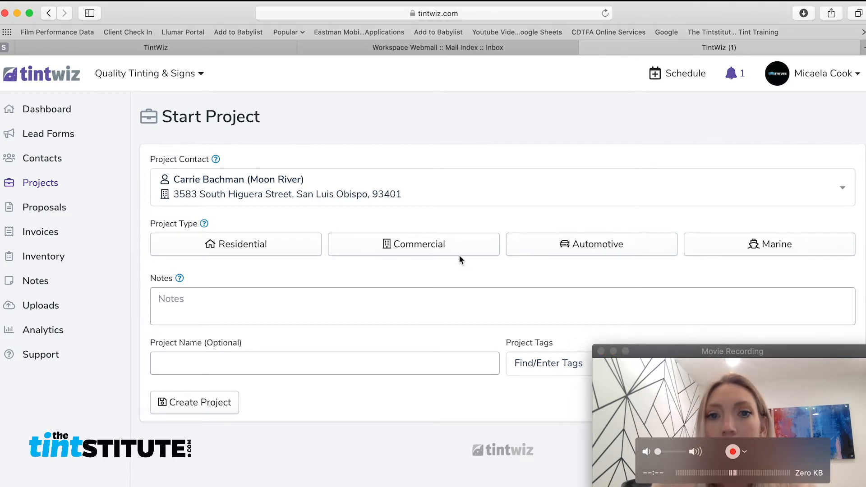
click(459, 253)
click(765, 382)
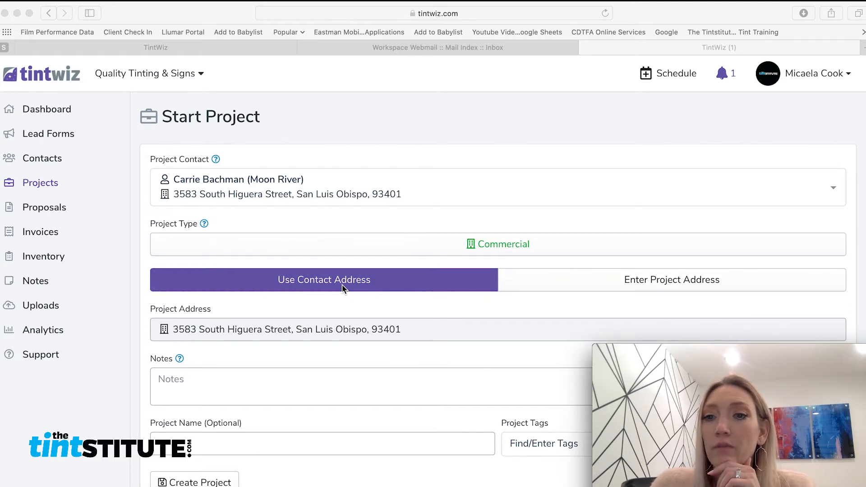
Keep the contact's address and name the project 'Privacy Film at Moon River'.
click(716, 280)
click(716, 281)
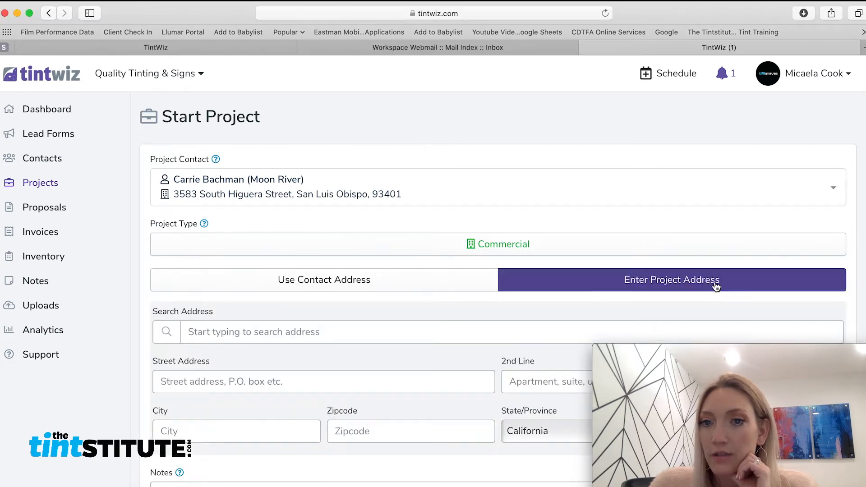
click(392, 285)
scroll(389, 271, down, 2)
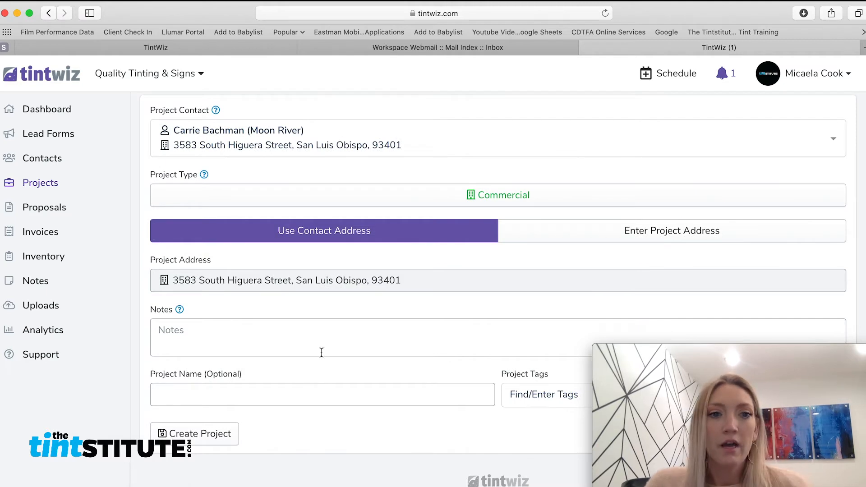
click(218, 397)
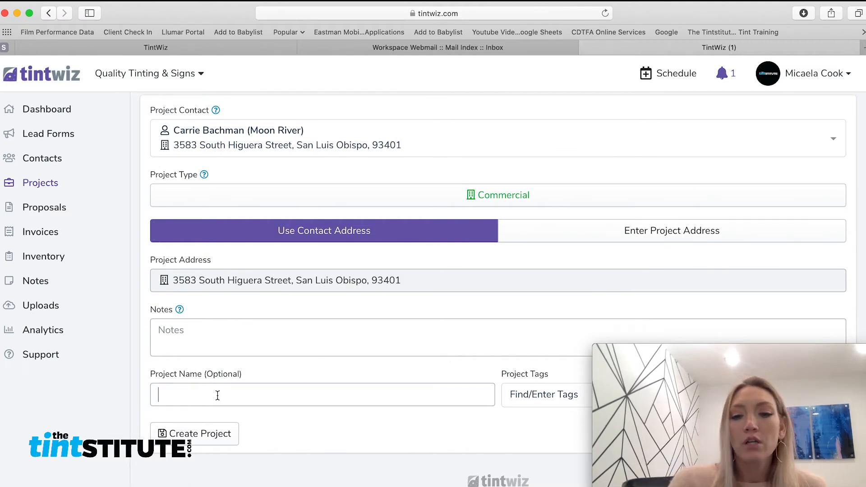
text(Pr)
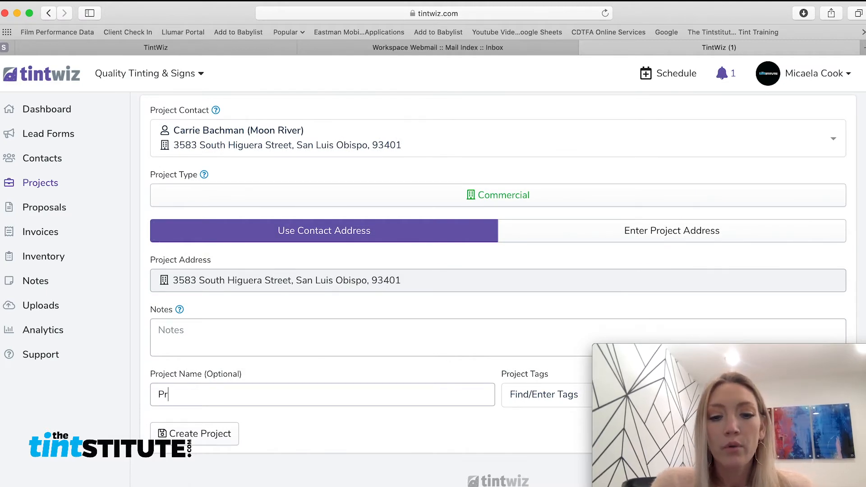
text(ivacy Film)
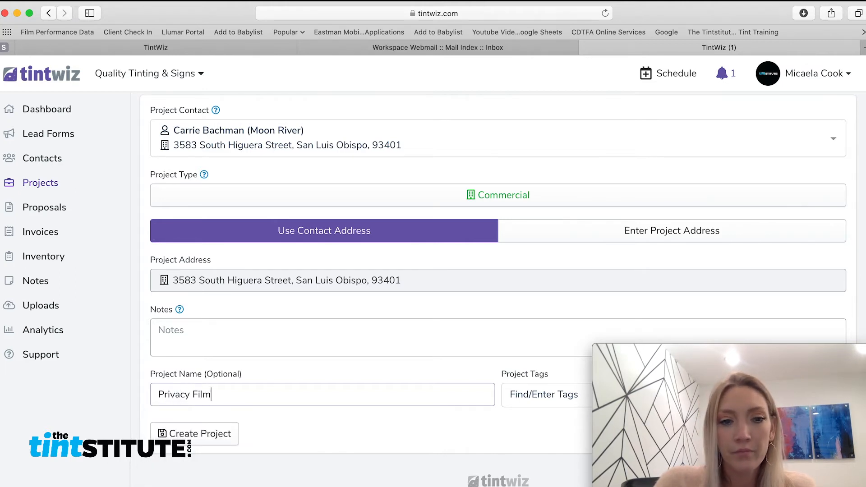
text( at Moon )
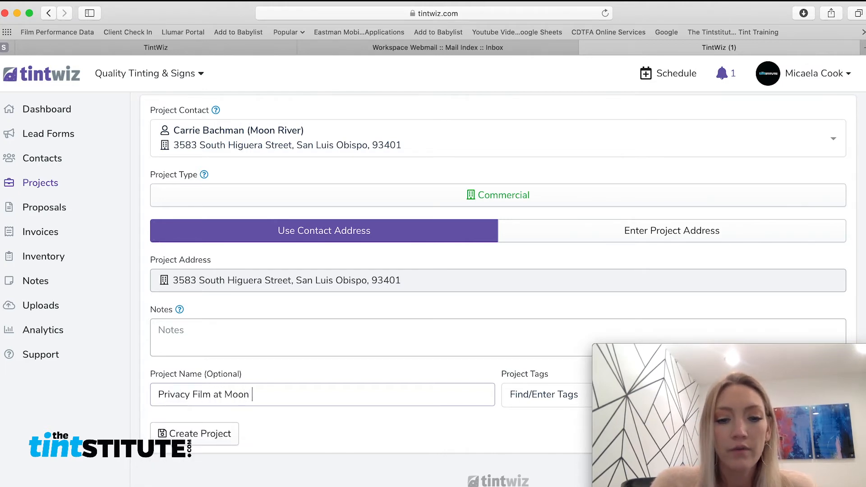
text(River)
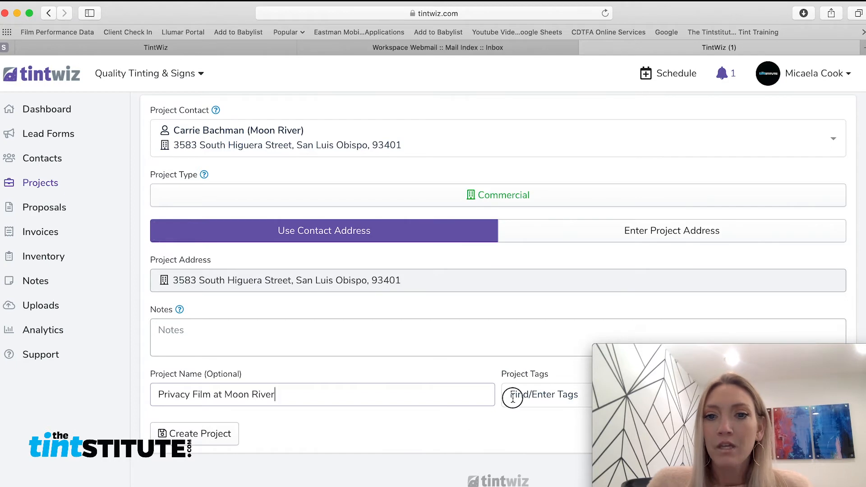
Tag the project privacy, decorative and scaffolding.
click(513, 397)
text(priv)
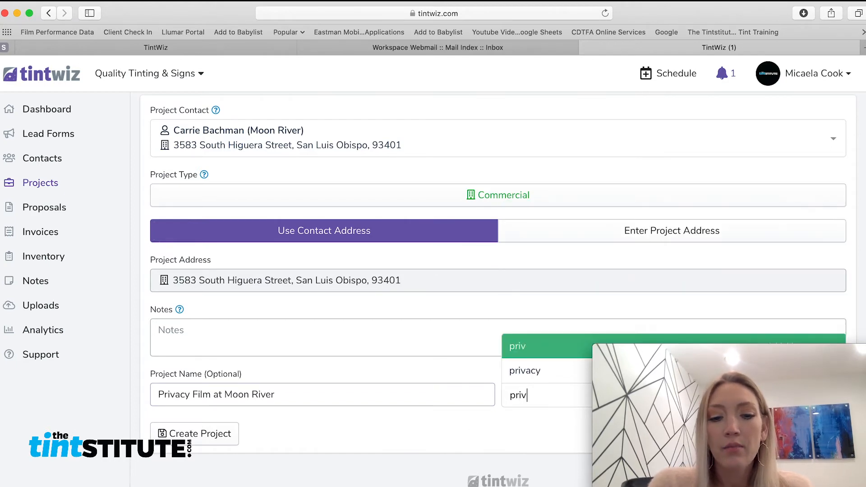
text(acy)
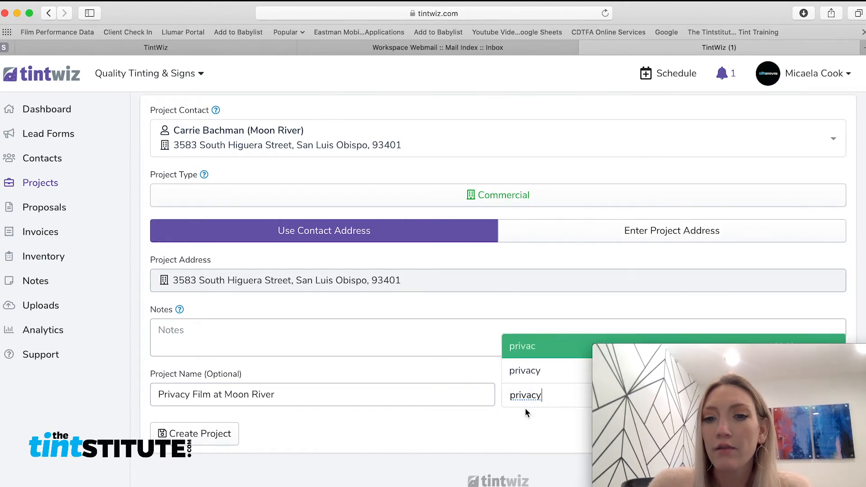
key(Return)
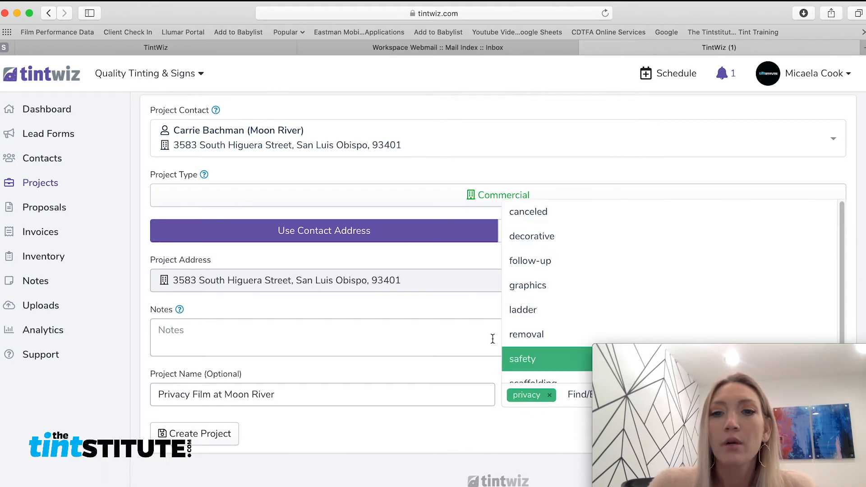
click(537, 238)
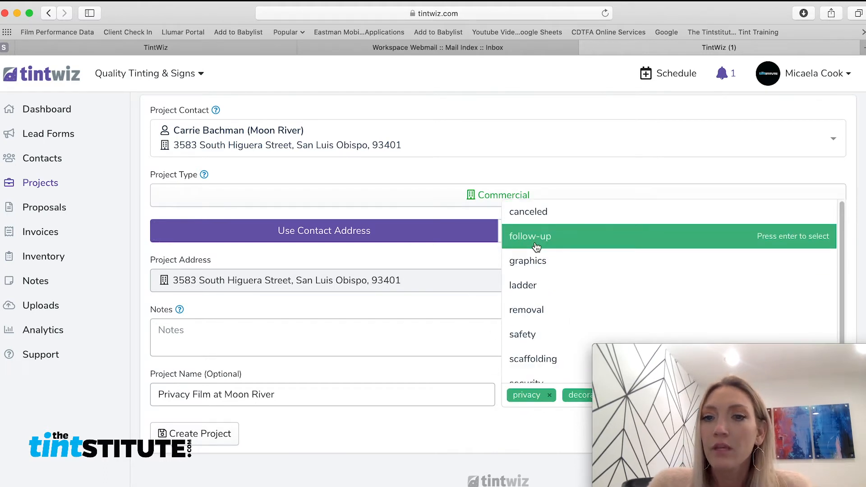
key(Return)
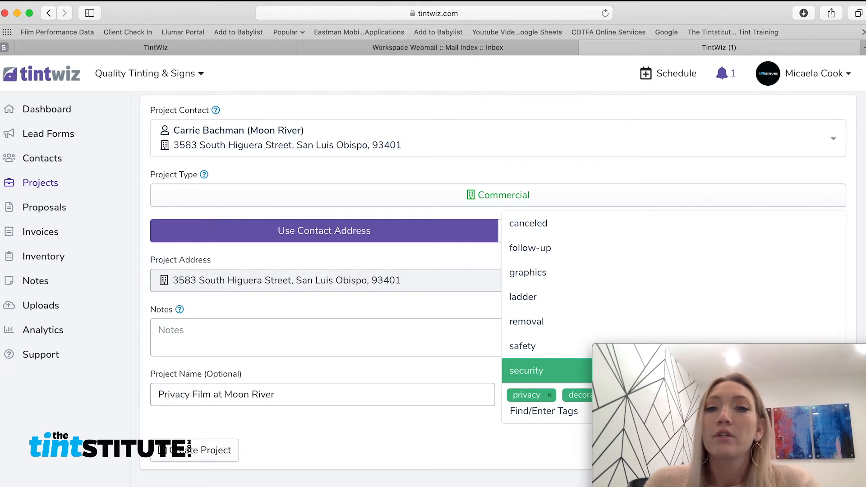
click(363, 449)
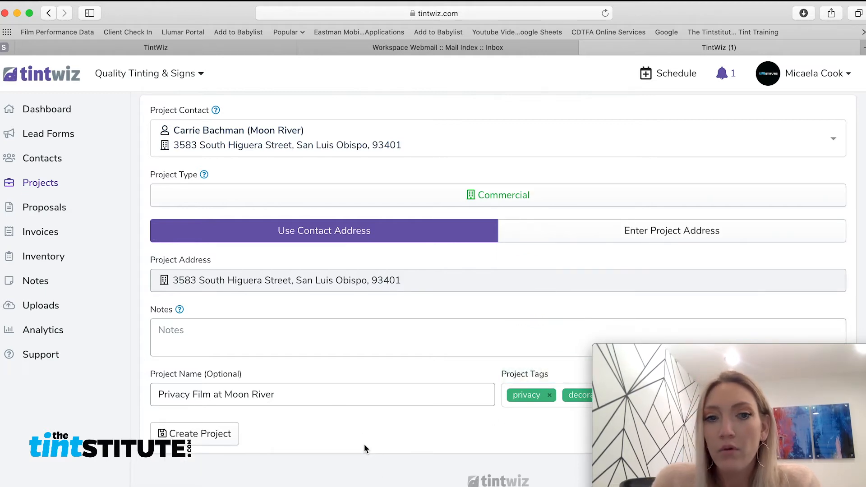
Create the Privacy Film at Moon River project and review its new project page.
click(200, 438)
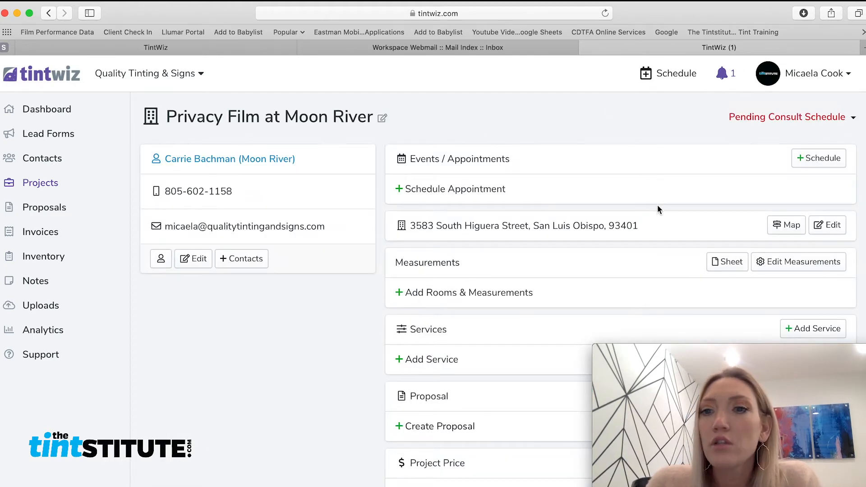
scroll(658, 208, down, 3)
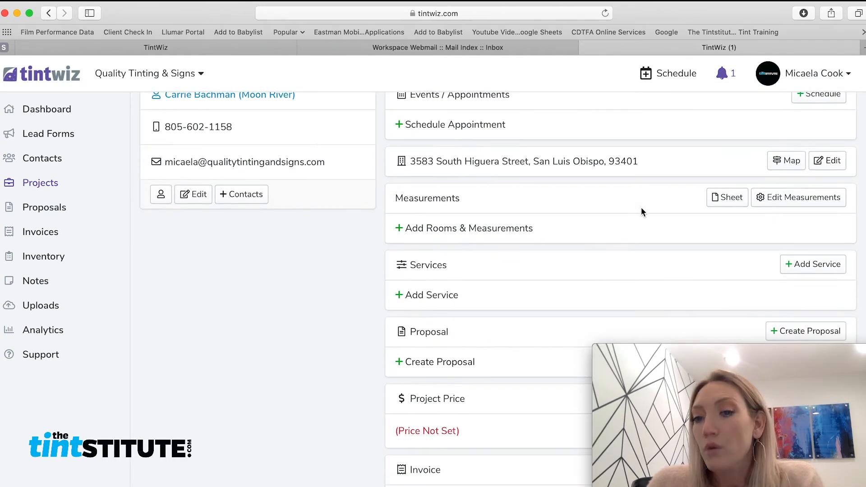
scroll(639, 210, up, 3)
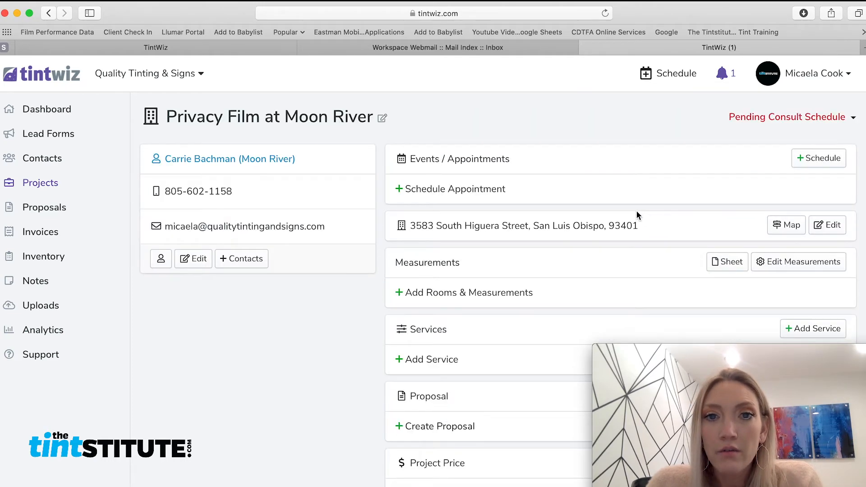
click(473, 296)
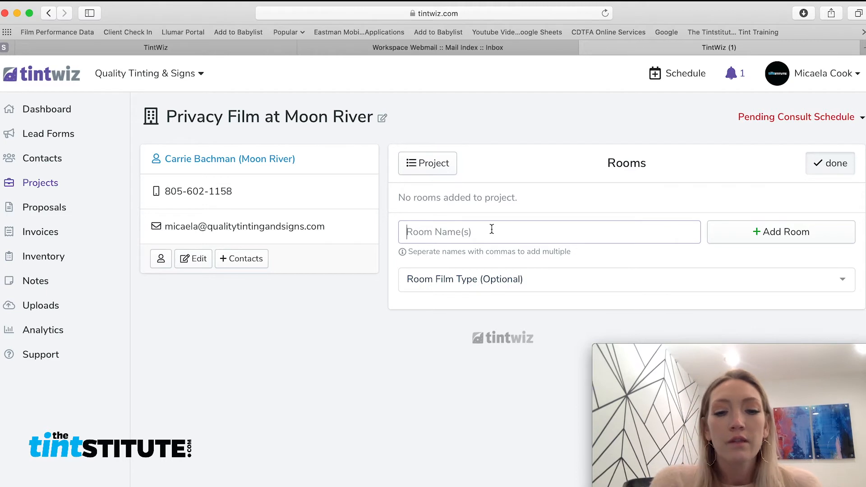
Add a Storefront room with LLumar Frost (NRM PS2) film and open it.
text(Storefront)
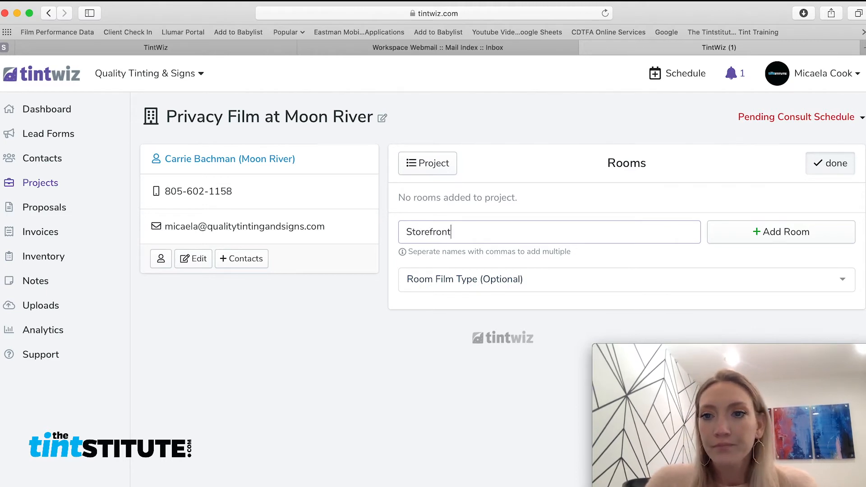
click(745, 273)
text(nrm)
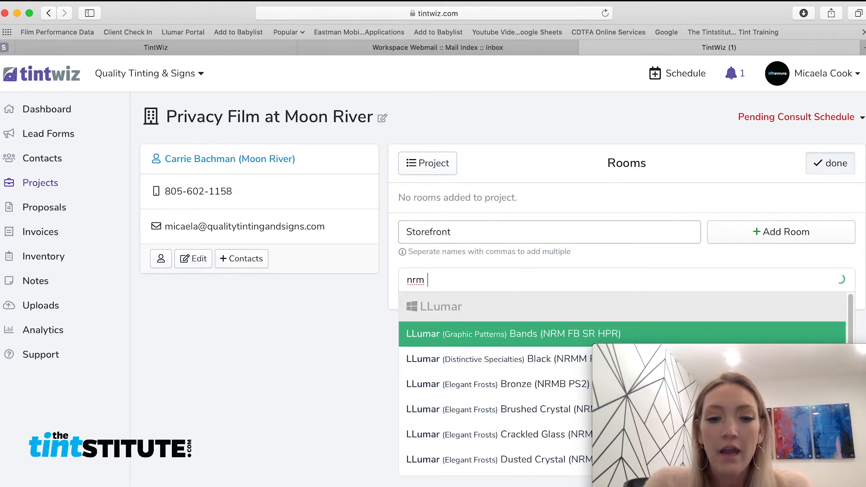
text( ps2)
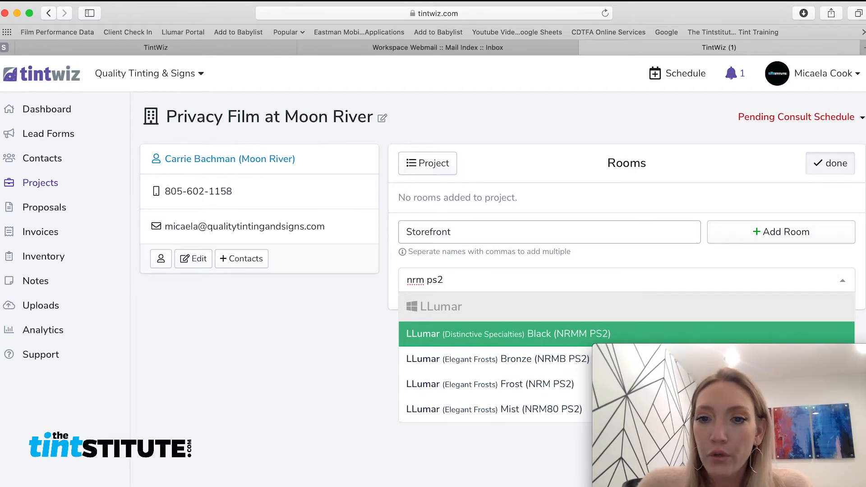
click(530, 386)
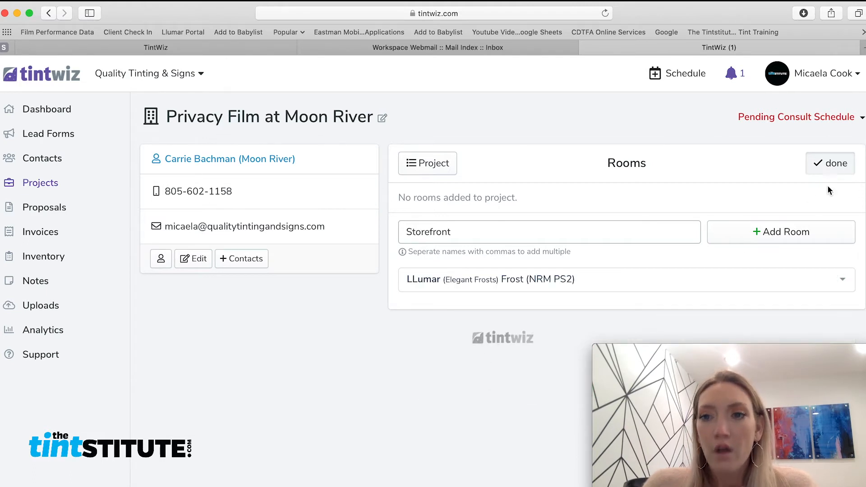
click(775, 232)
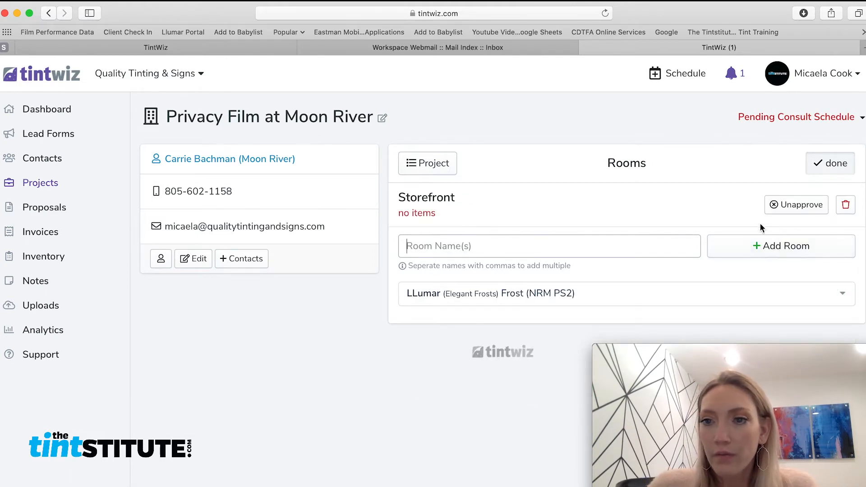
click(434, 201)
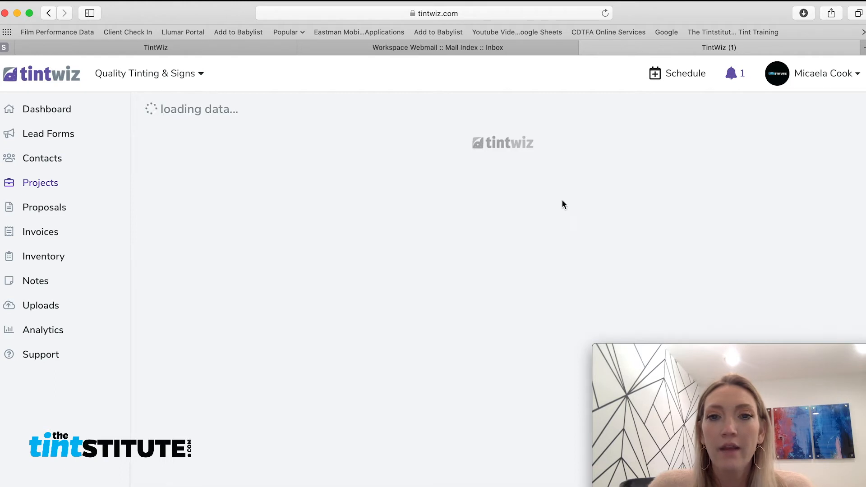
Start a Storefront measurement of type Window facing north (N).
click(653, 266)
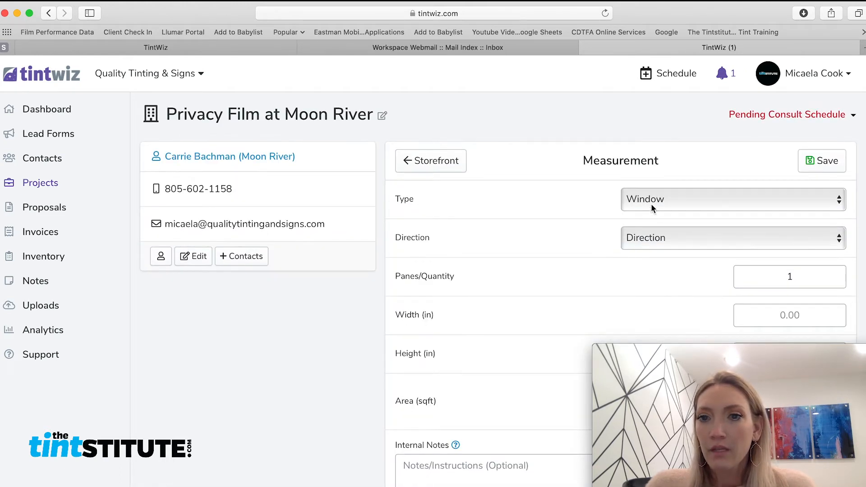
click(651, 204)
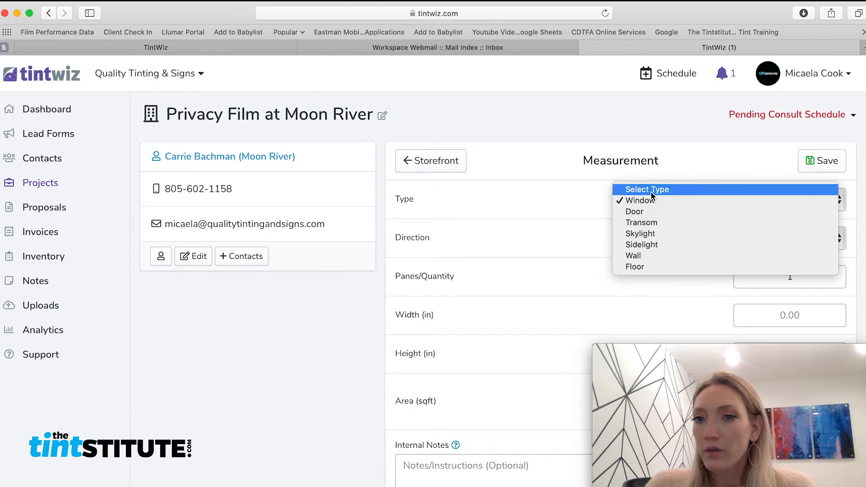
click(652, 195)
click(650, 200)
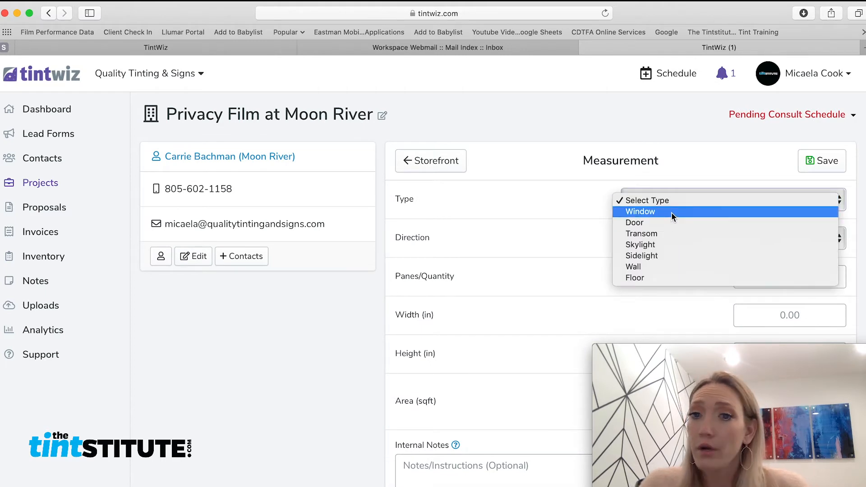
click(672, 212)
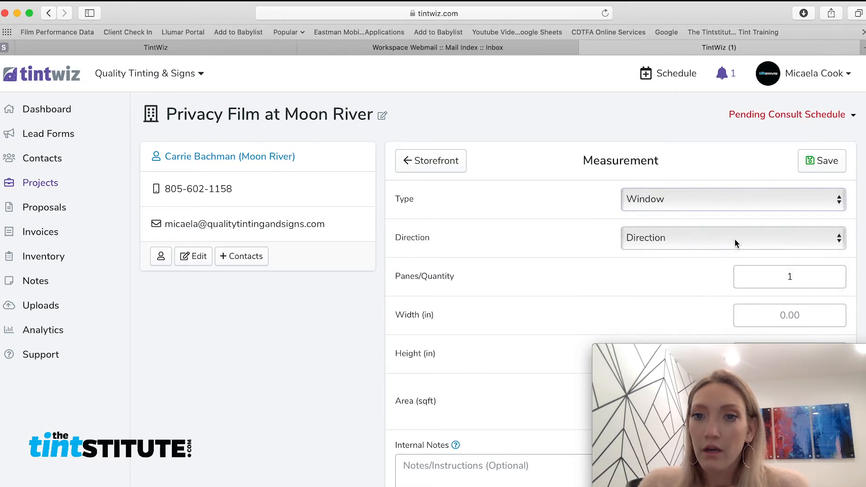
click(720, 247)
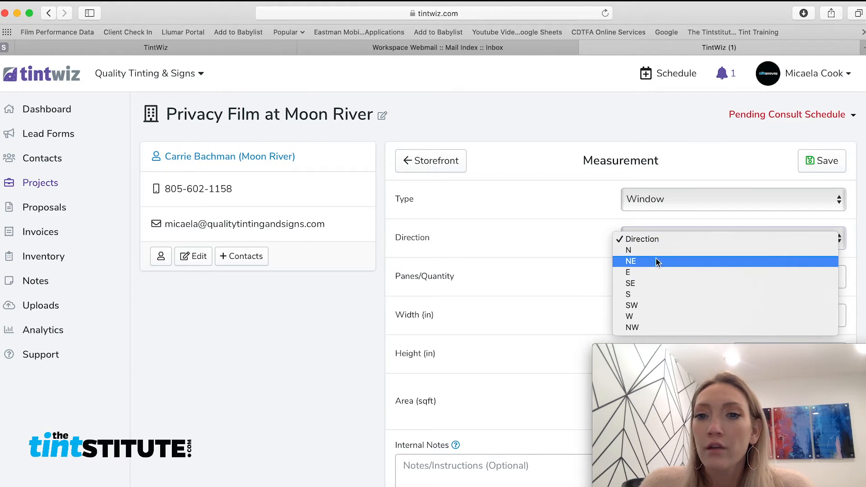
click(636, 250)
scroll(770, 223, down, 3)
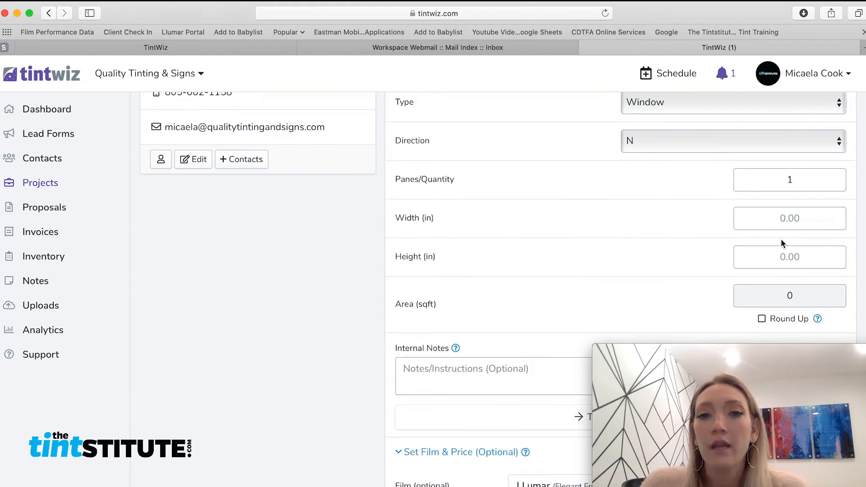
Enter 4 panes, width 48 in and height 60 in for the window.
double_click(796, 174)
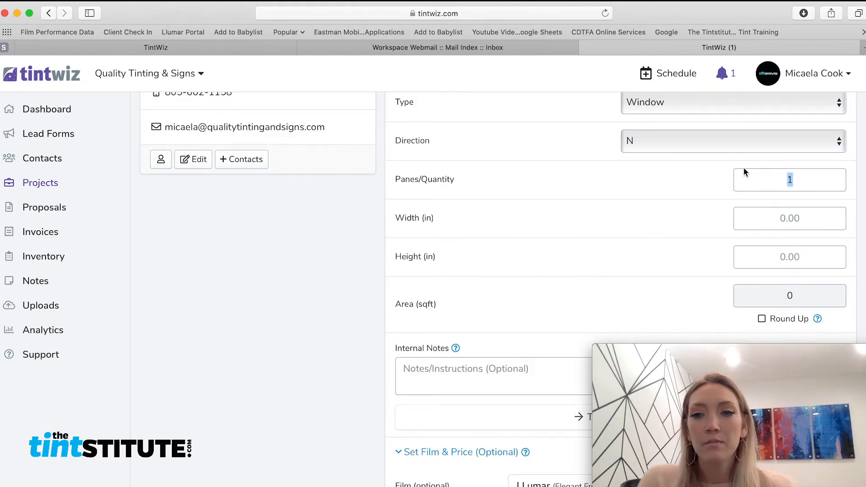
text(4)
click(786, 217)
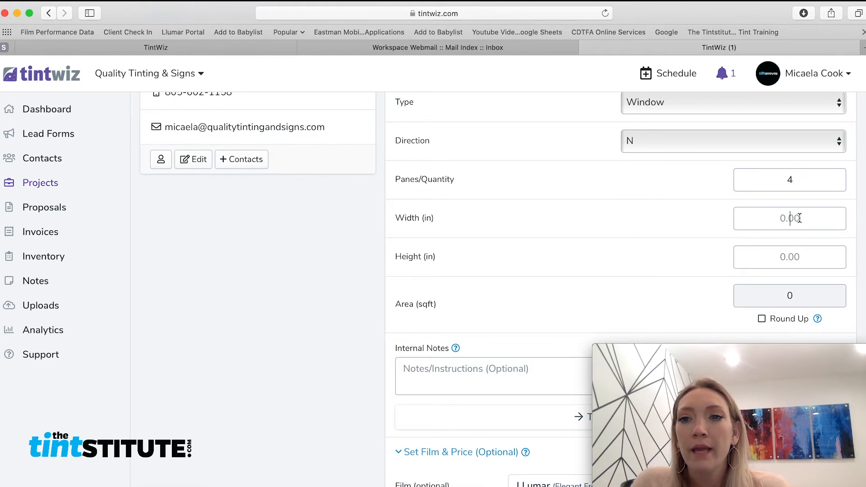
text(48)
click(801, 264)
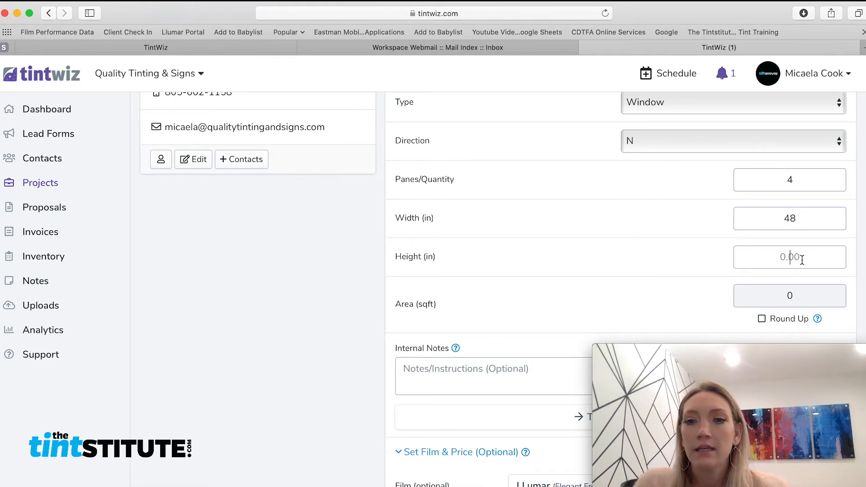
text(60)
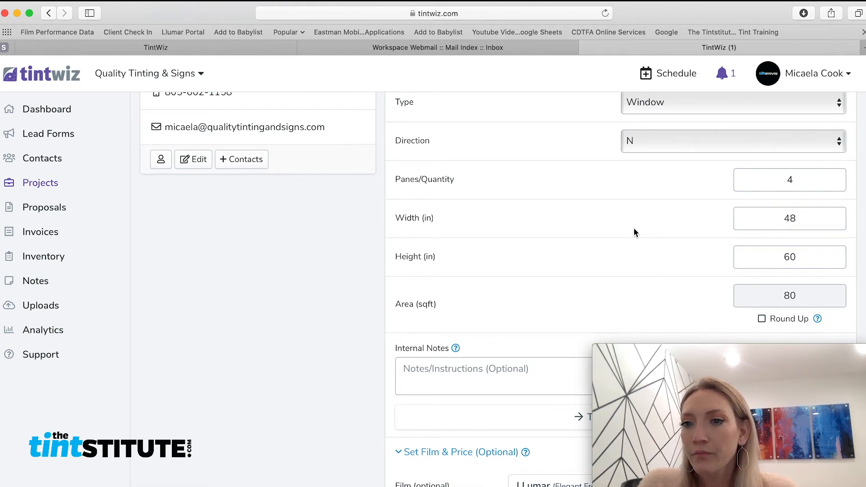
scroll(634, 228, down, 3)
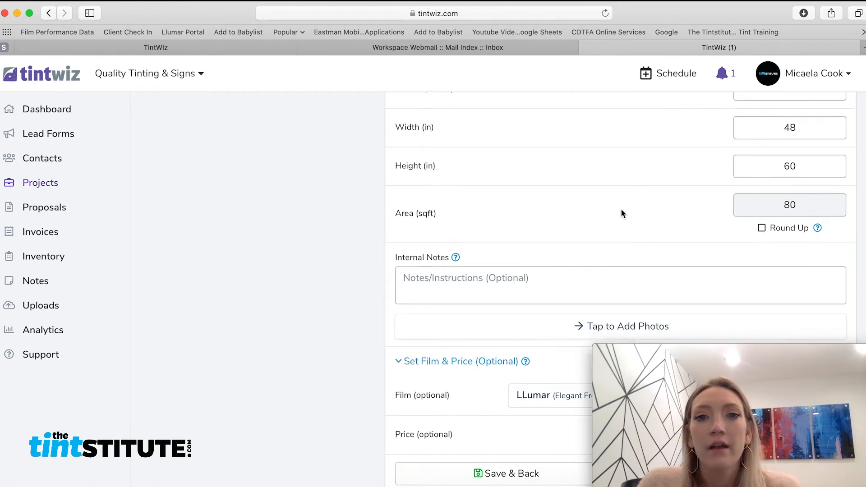
Write internal notes: 'step stool access, metal frames, no existing film or hardware that needs to be removed'.
scroll(621, 210, down, 2)
click(551, 242)
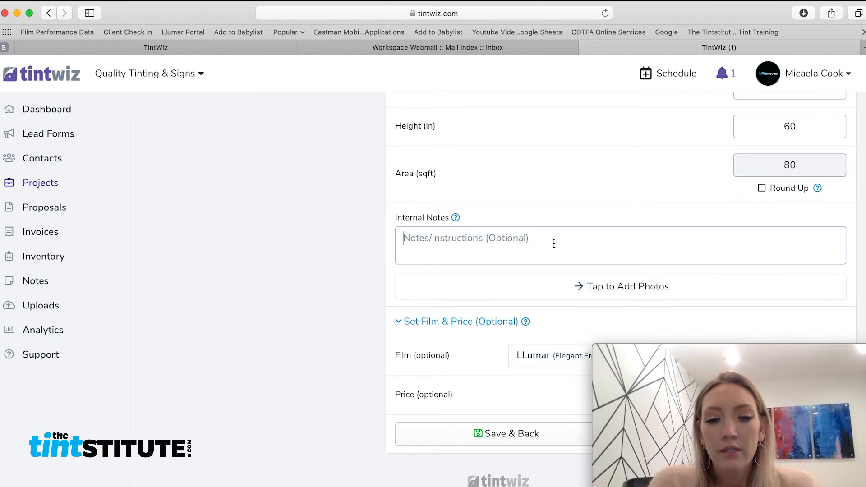
text(step stoll)
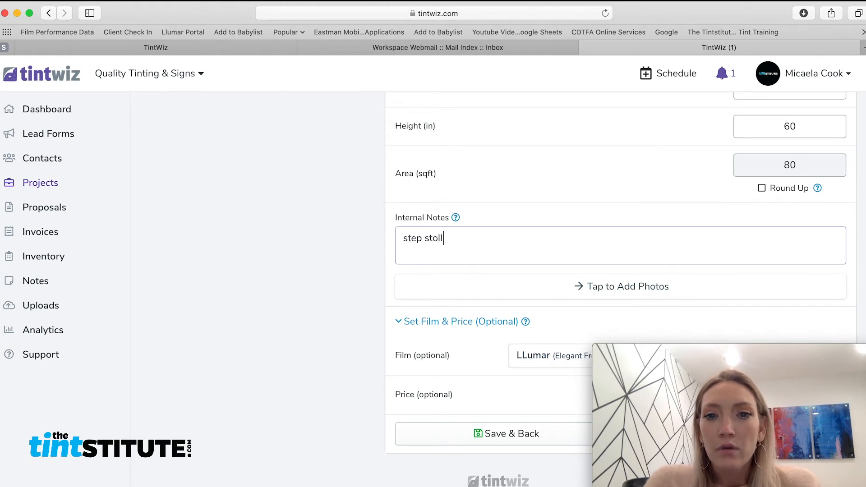
key(BackSpace)
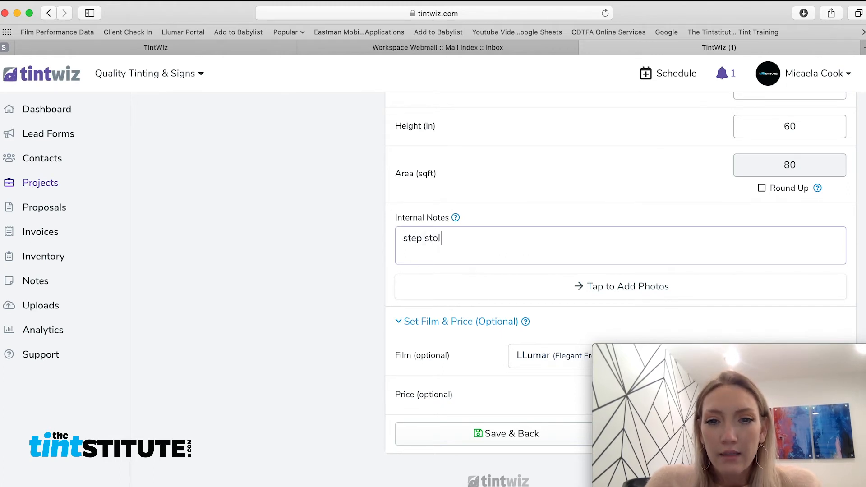
text(access)
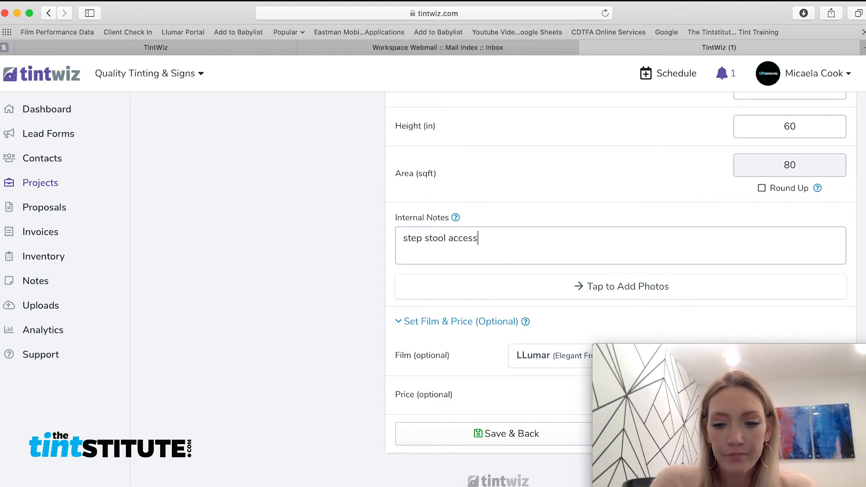
text(, mewl fr)
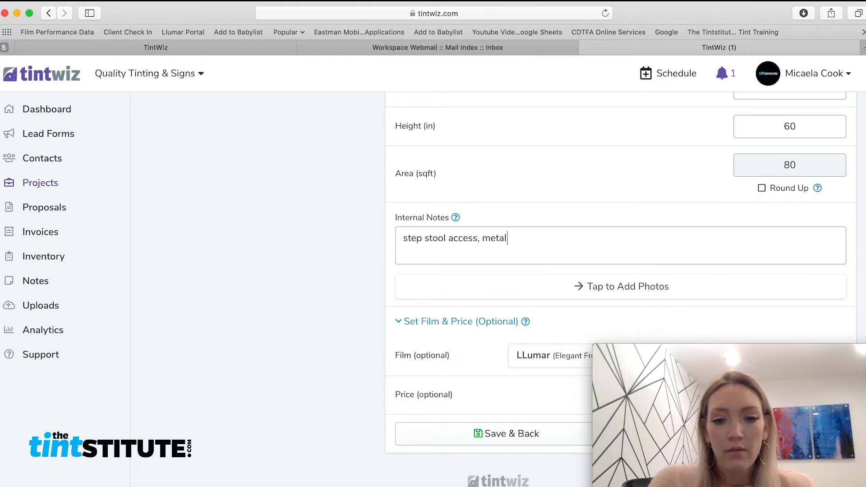
text(e frames)
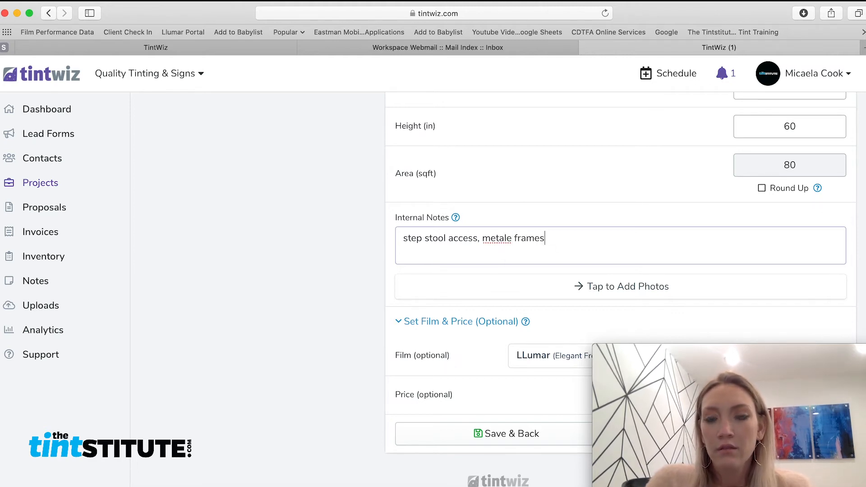
click(512, 239)
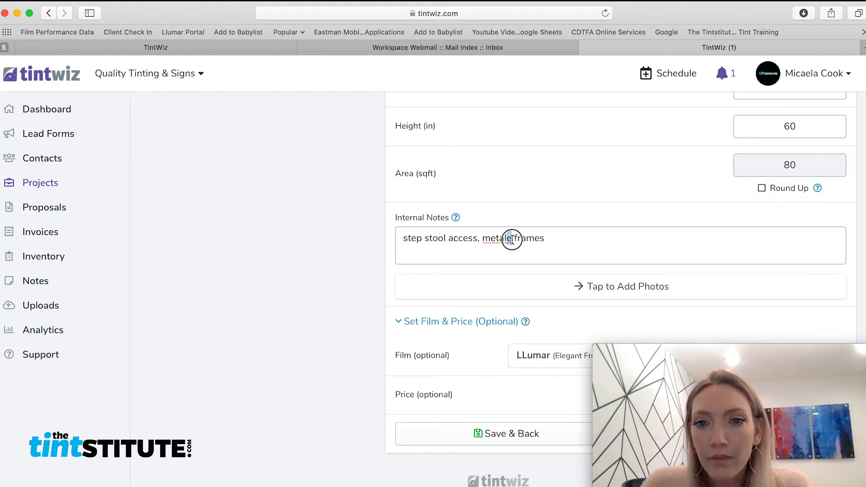
key(BackSpace)
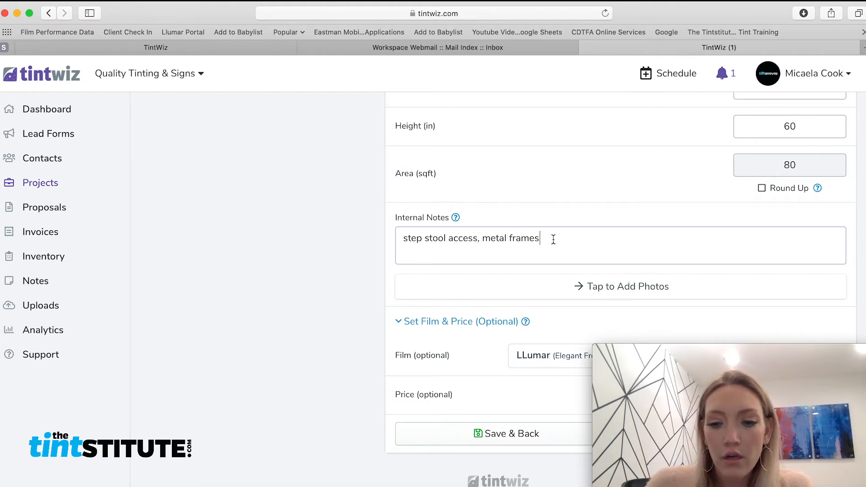
text(, no existing)
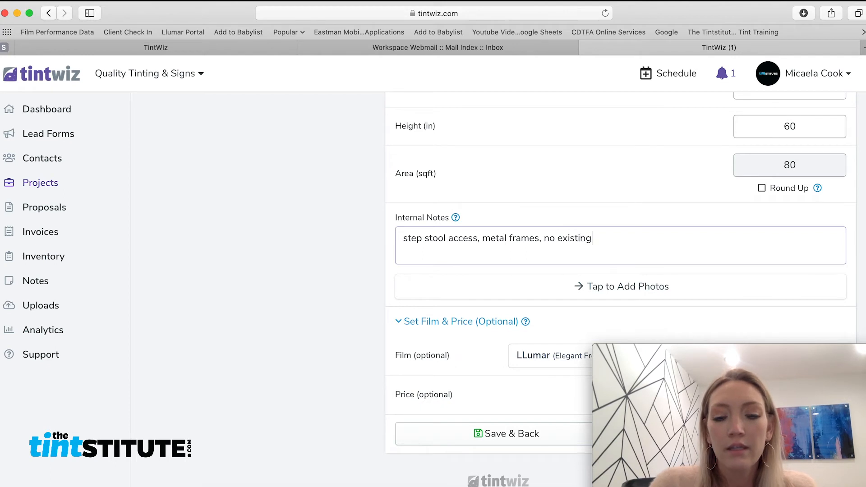
text( film or hardw)
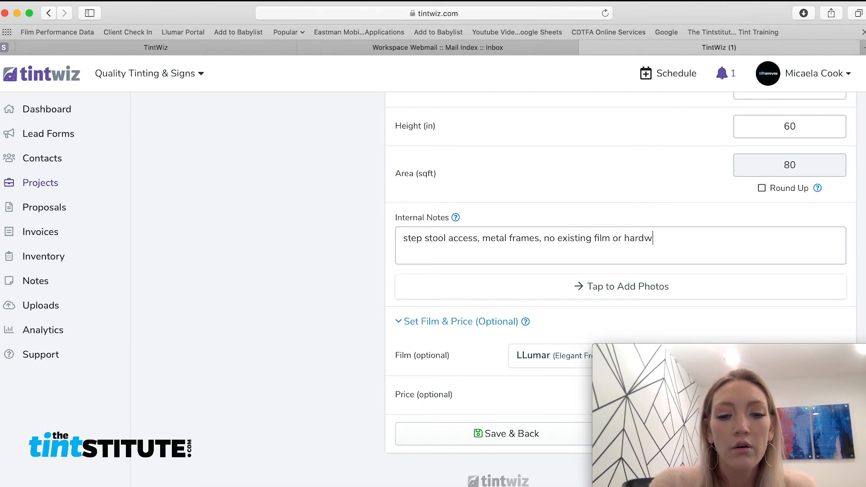
text(are that needs to)
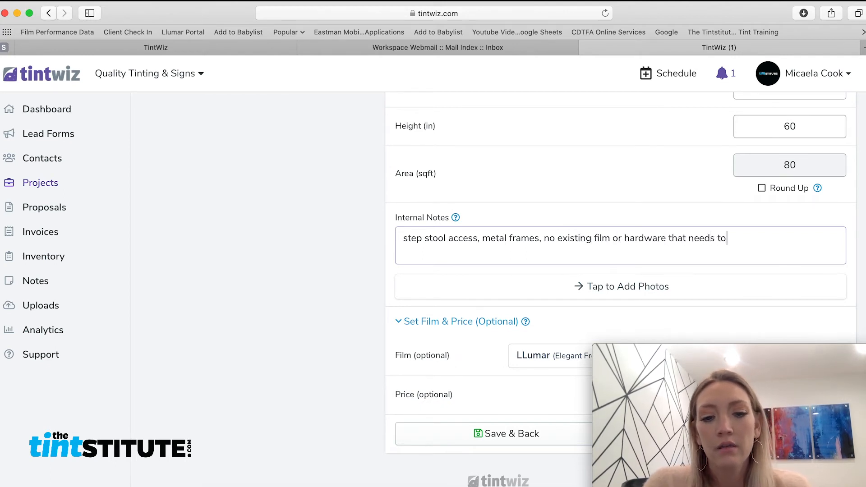
text( be removed)
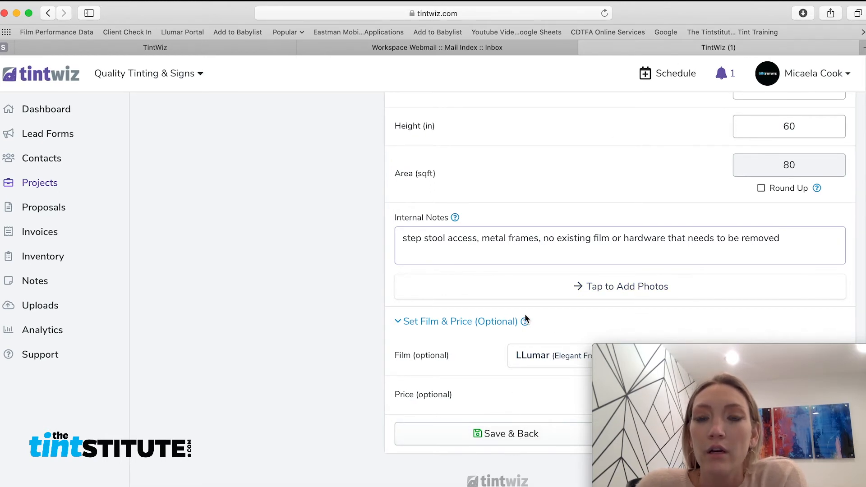
drag(690, 16, 420, 20)
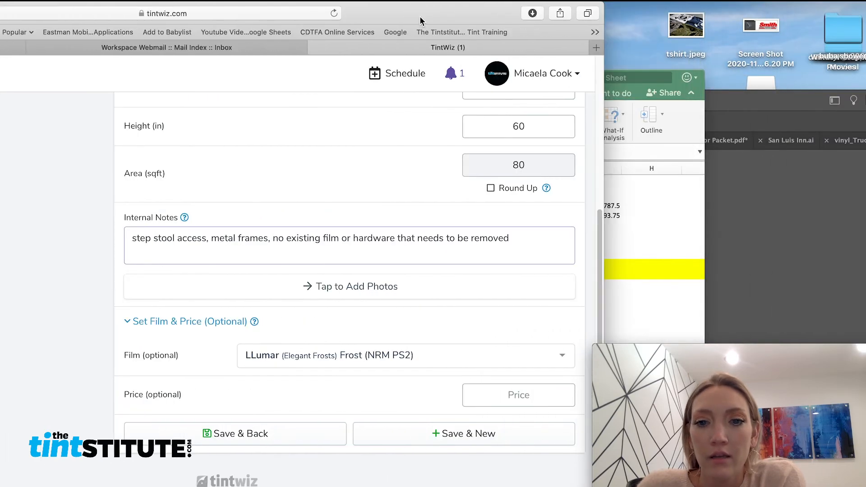
Price the window at $800 and save it back to the project.
click(514, 396)
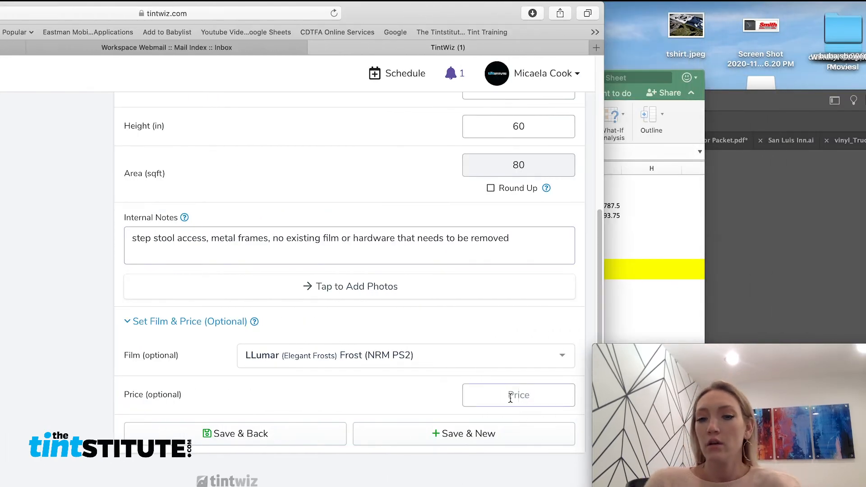
text(800)
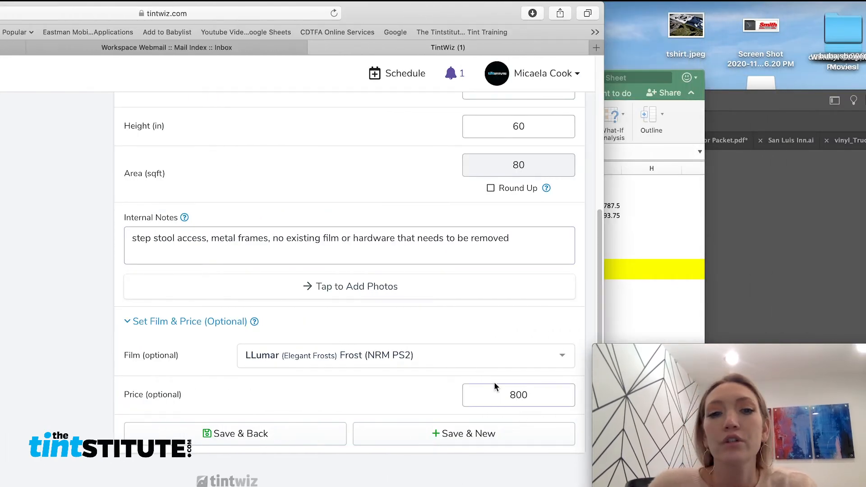
click(287, 443)
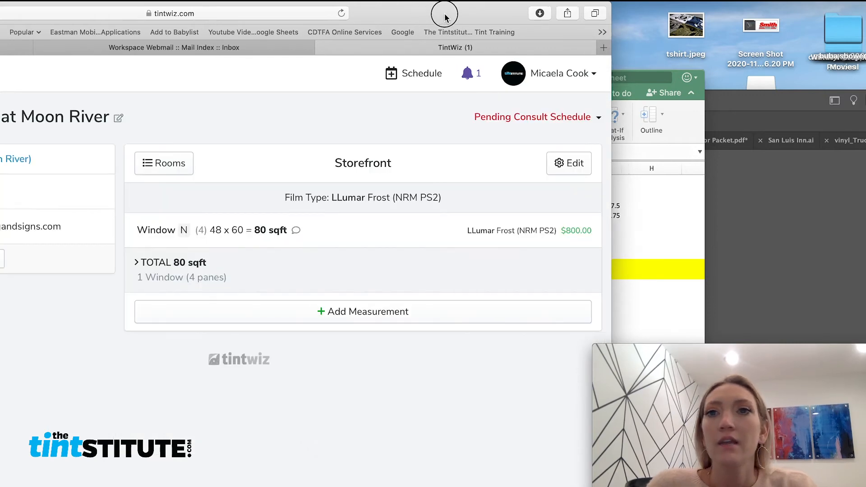
drag(447, 15, 704, 19)
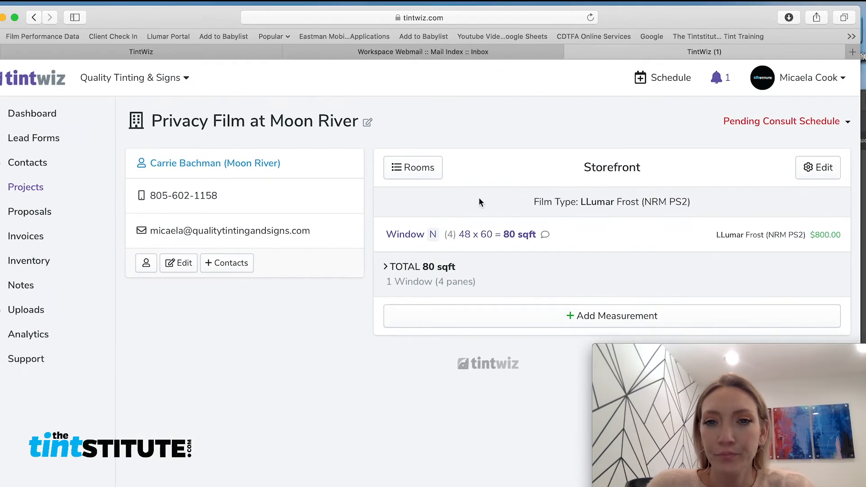
Go back to the Privacy Film at Moon River project overview and create a new proposal.
click(411, 168)
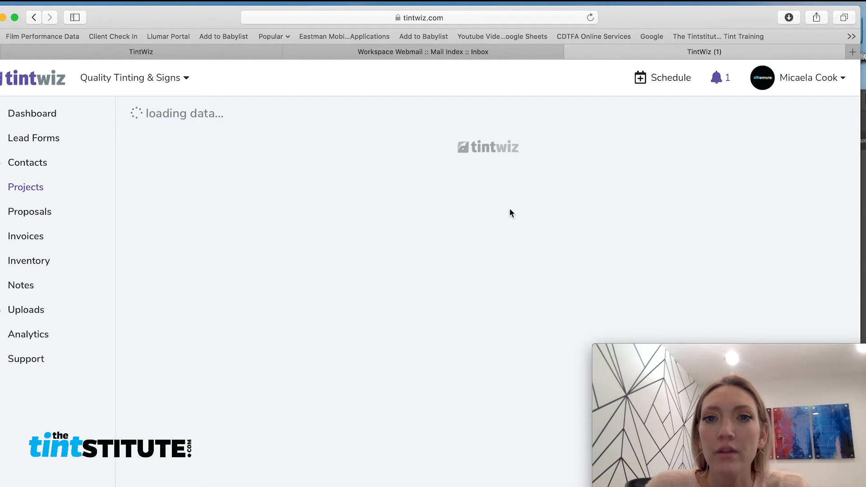
click(428, 167)
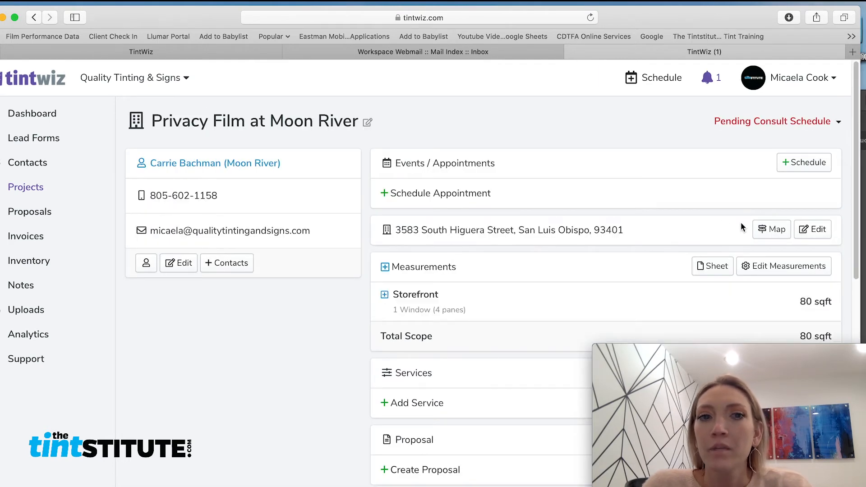
scroll(741, 221, down, 1)
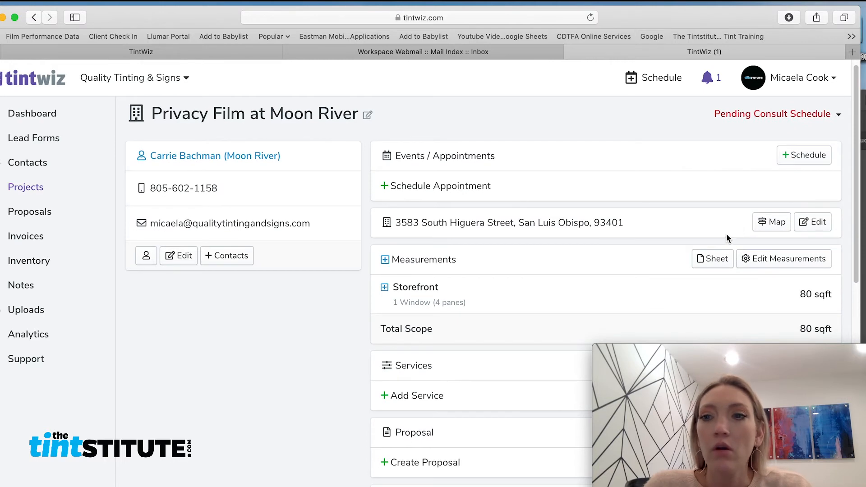
scroll(724, 237, down, 2)
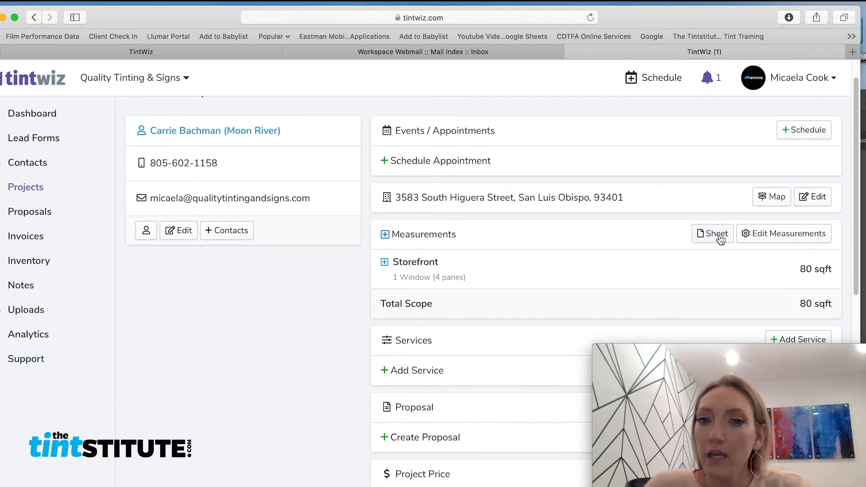
scroll(717, 240, down, 5)
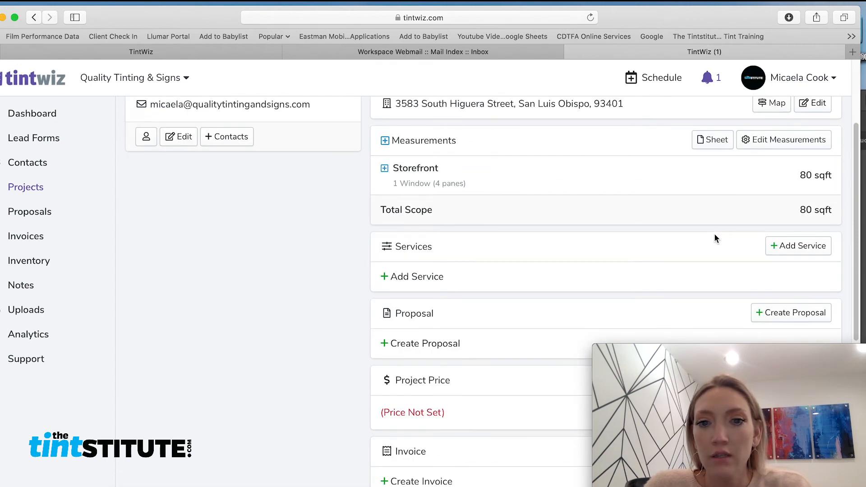
scroll(715, 238, down, 1)
scroll(714, 235, down, 2)
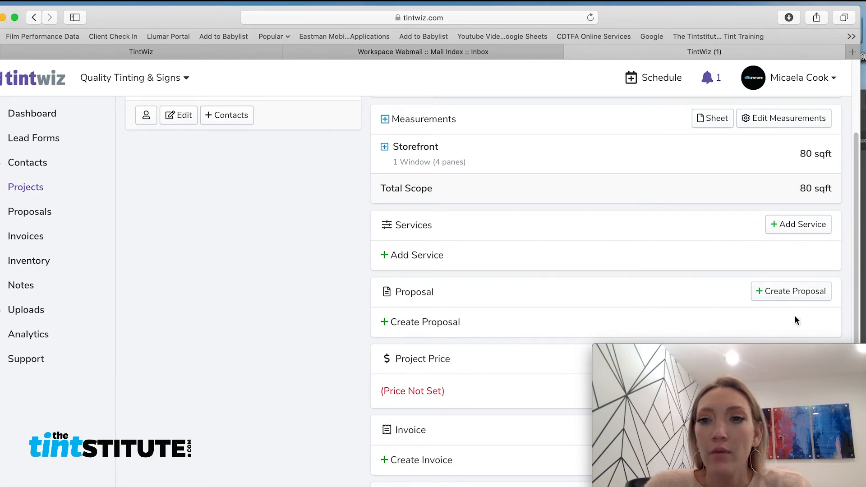
click(804, 292)
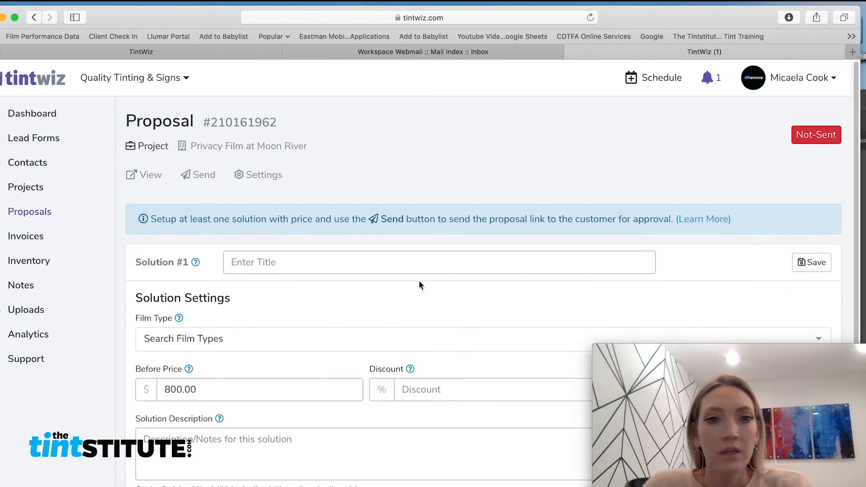
Title Solution #1 'Frost Film for Privacy' and choose LLumar Frost (NRM PS2) film.
scroll(418, 285, down, 1)
click(280, 264)
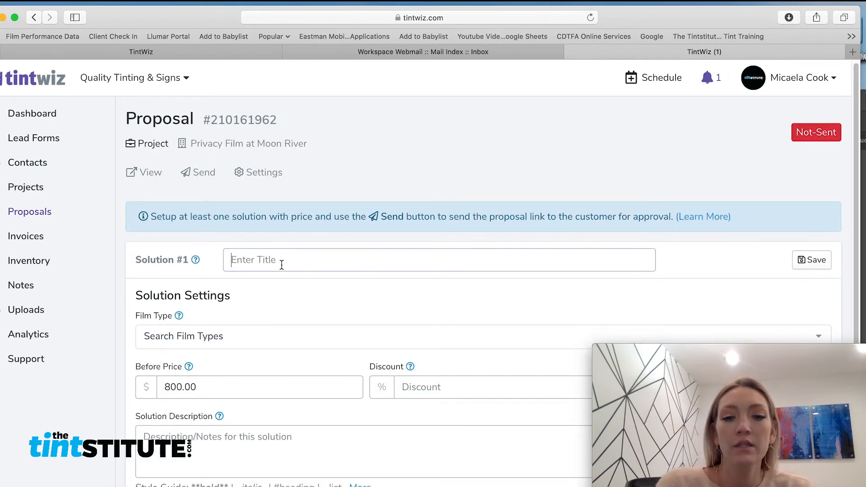
text(Frost F)
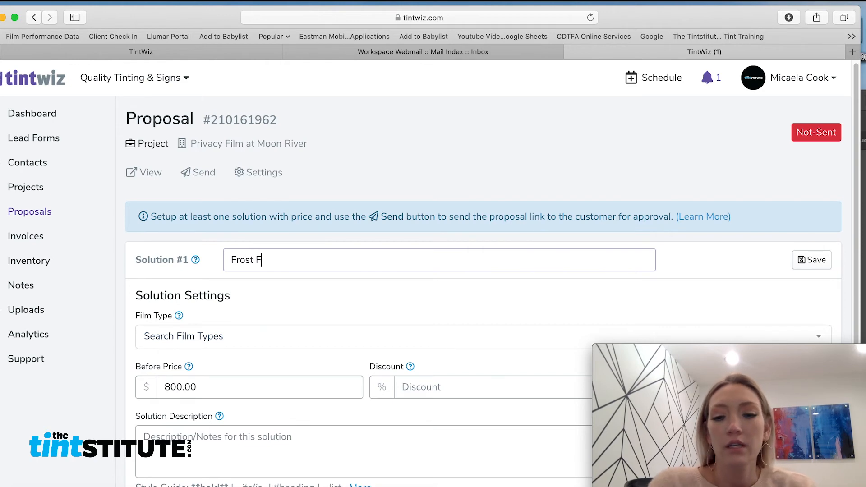
text(ilm for Privacy)
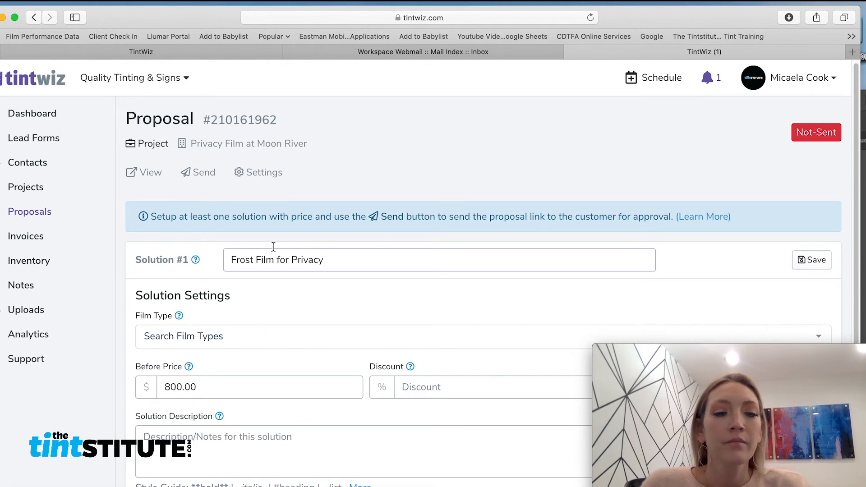
scroll(273, 246, down, 5)
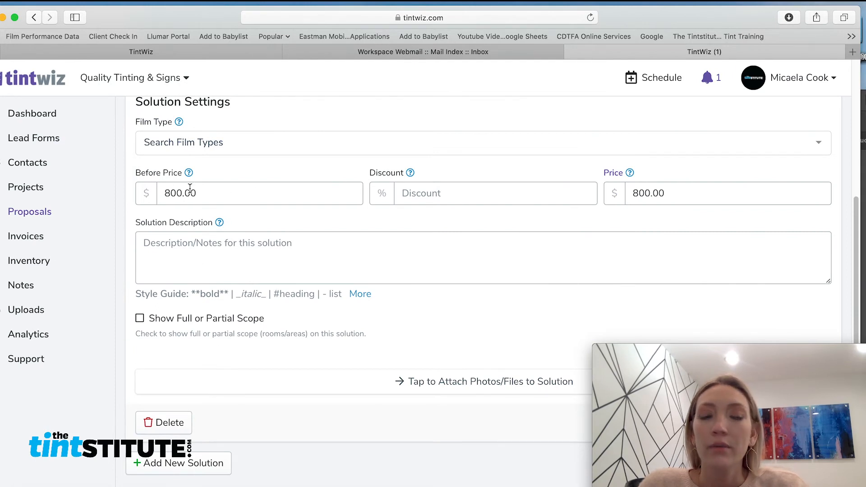
click(204, 145)
text(nrm )
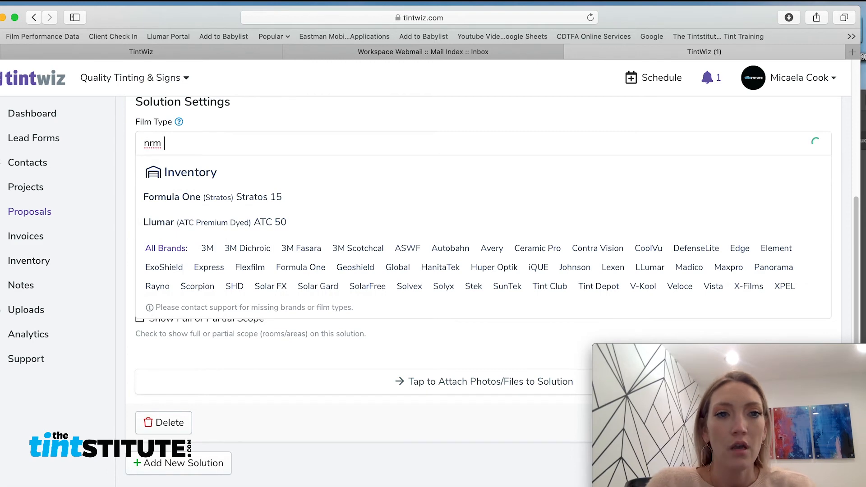
text(ps)
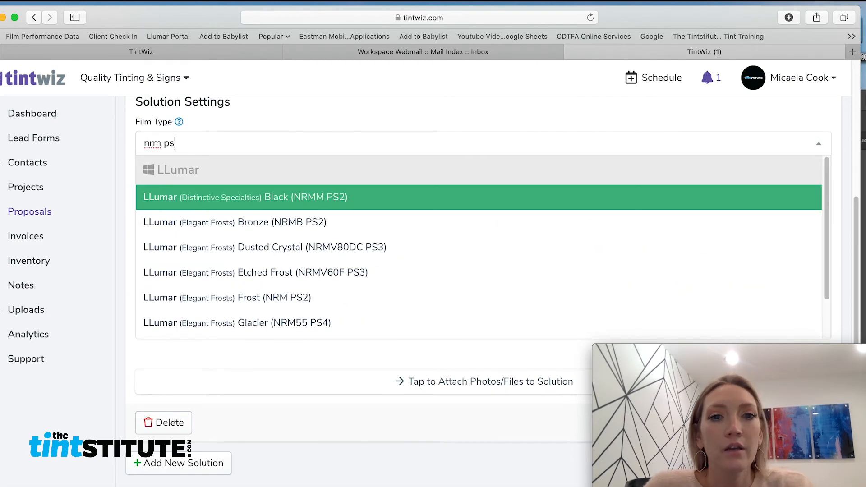
click(314, 303)
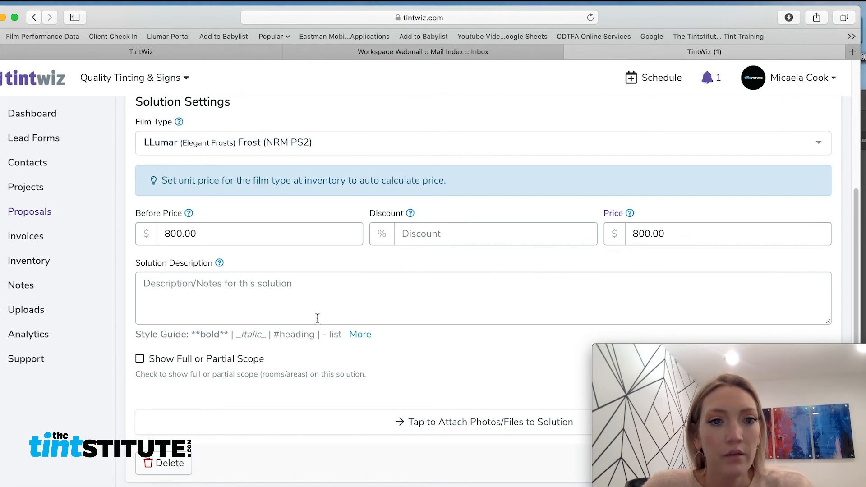
Add a solution description and save the Frost Film for Privacy solution at $800.00.
scroll(318, 319, down, 2)
click(352, 248)
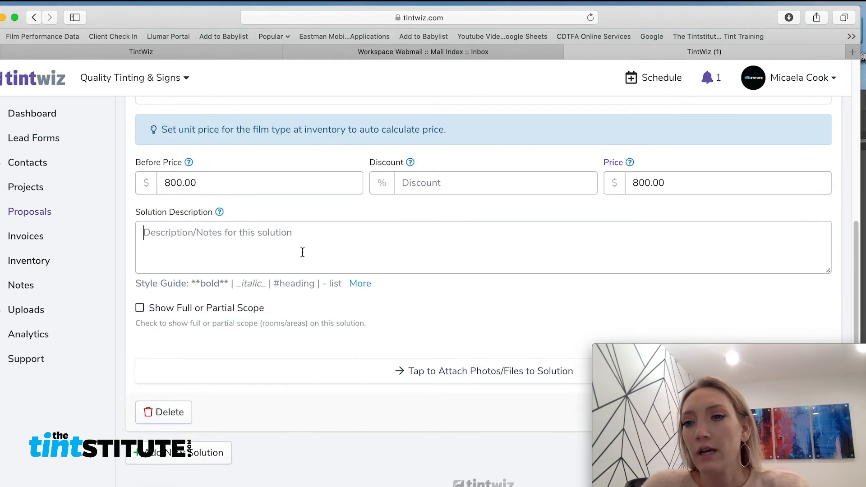
drag(626, 15, 743, 6)
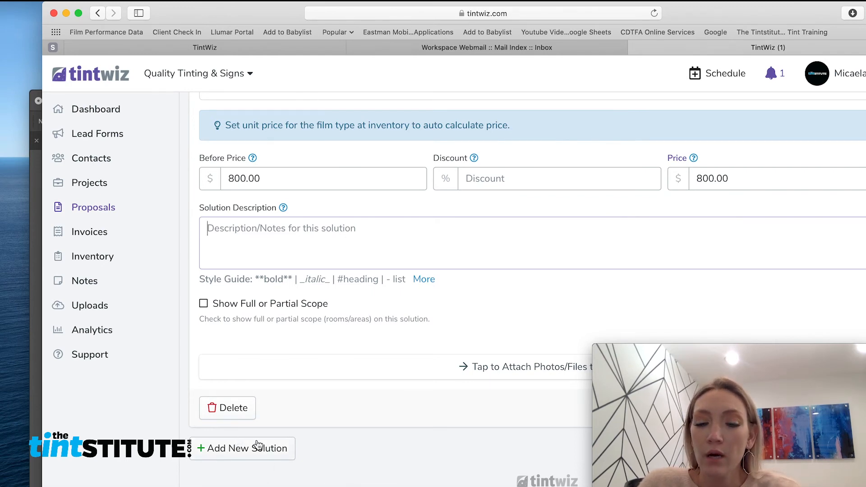
drag(759, 6, 470, 2)
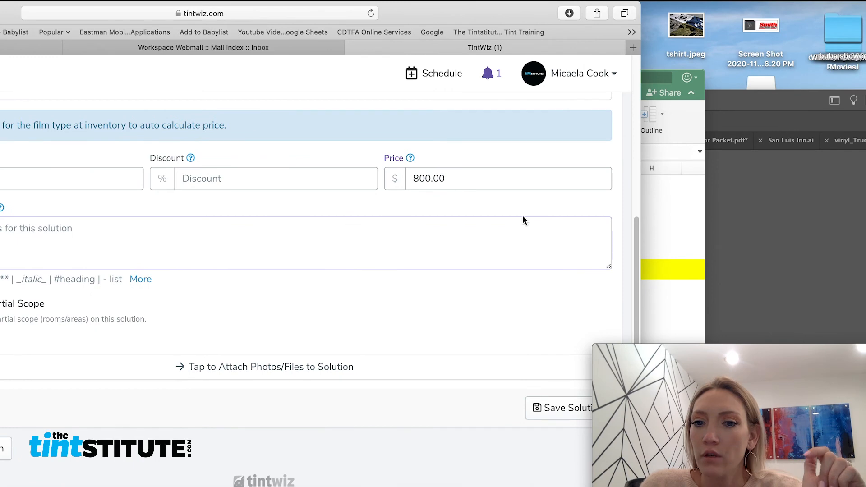
click(558, 411)
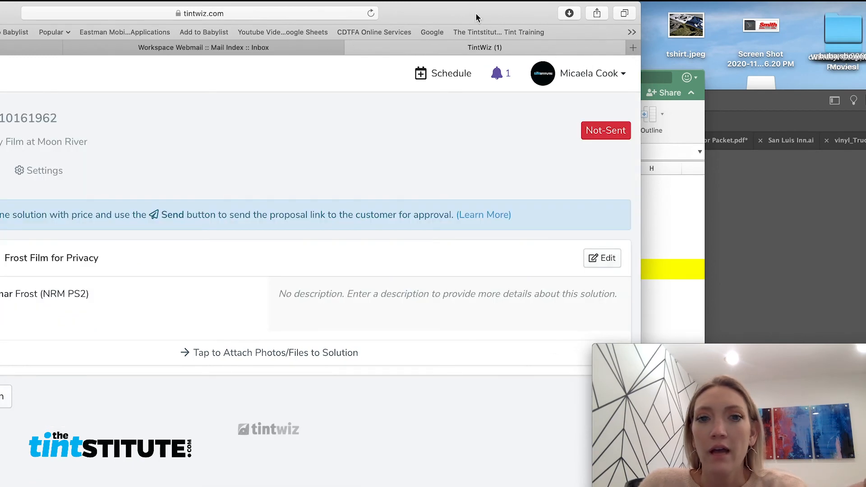
drag(458, 16, 685, 13)
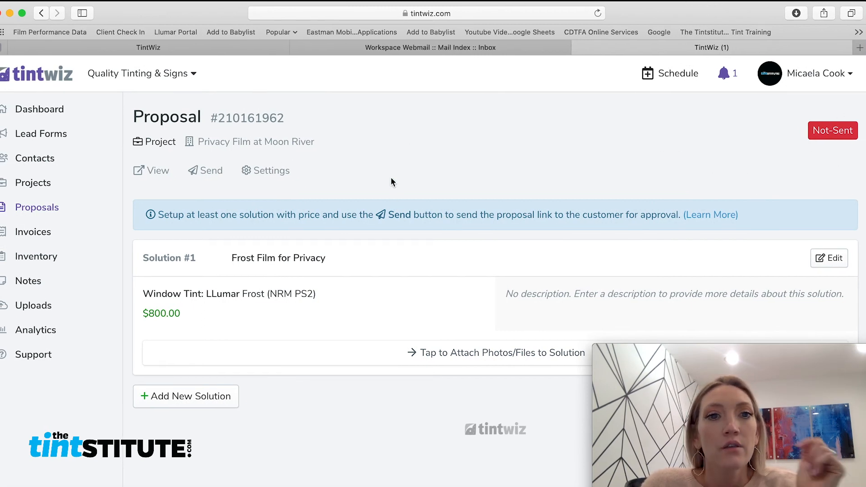
click(211, 175)
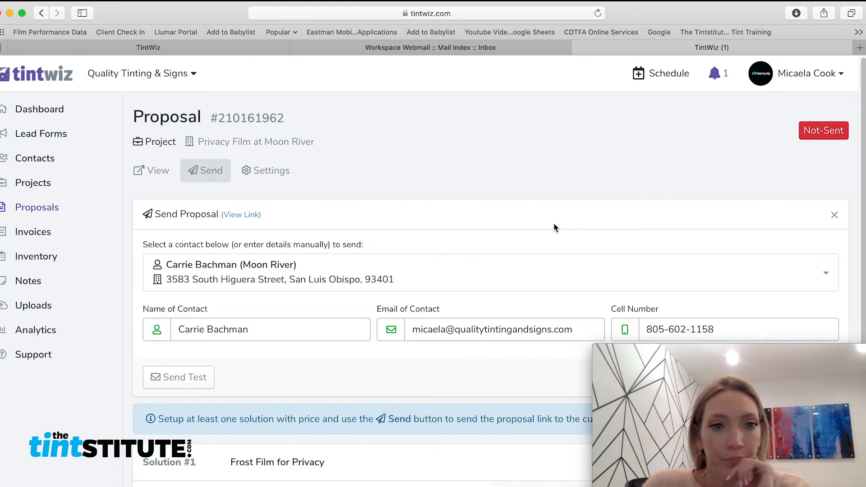
Review the contact details and send the proposal, reaching the send confirmation prompt.
scroll(552, 221, down, 2)
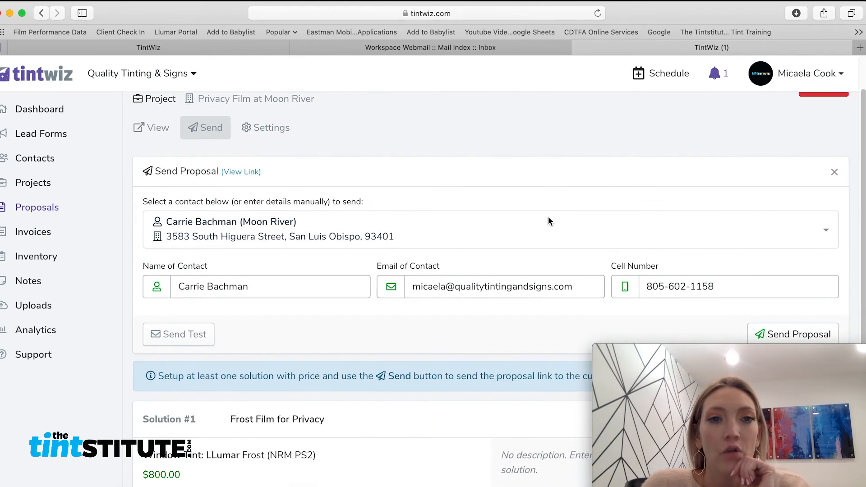
scroll(546, 218, down, 2)
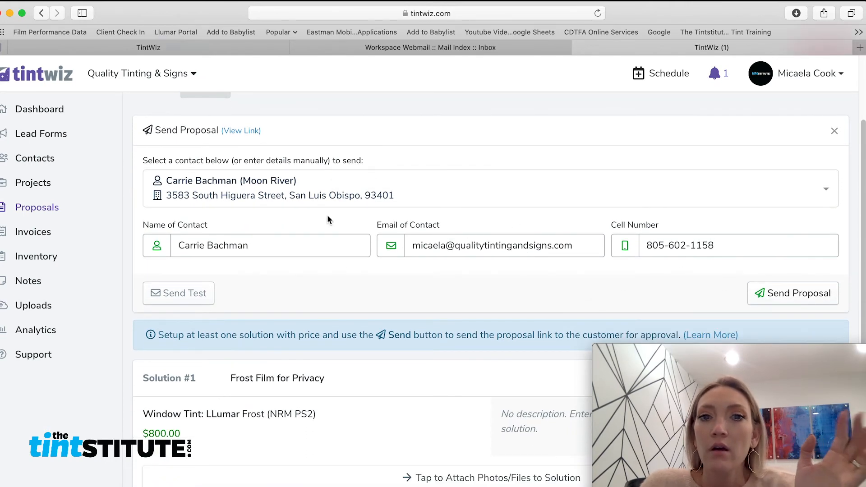
scroll(731, 248, down, 4)
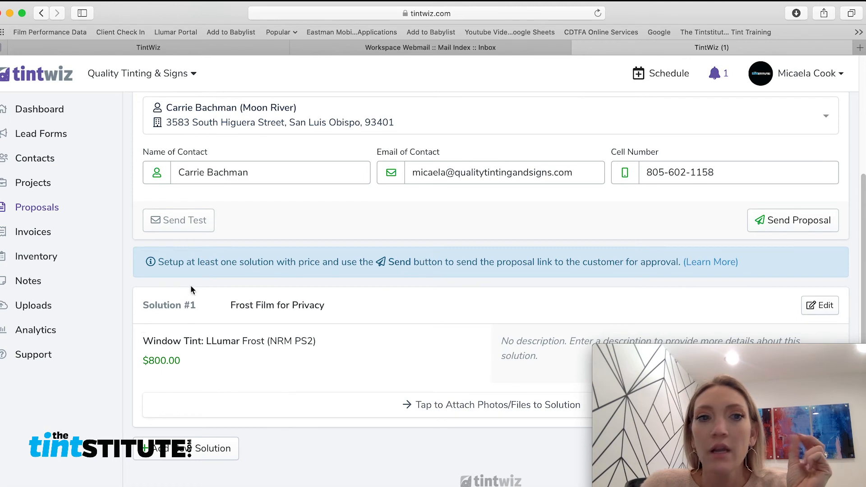
click(778, 227)
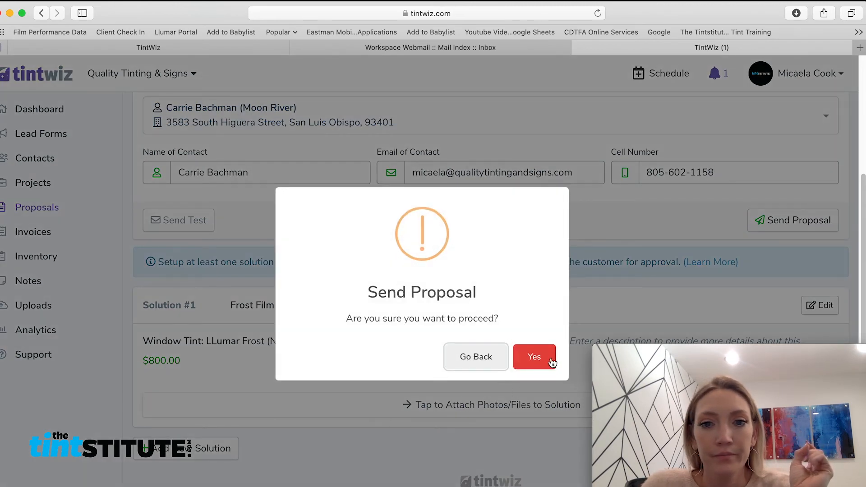
click(548, 362)
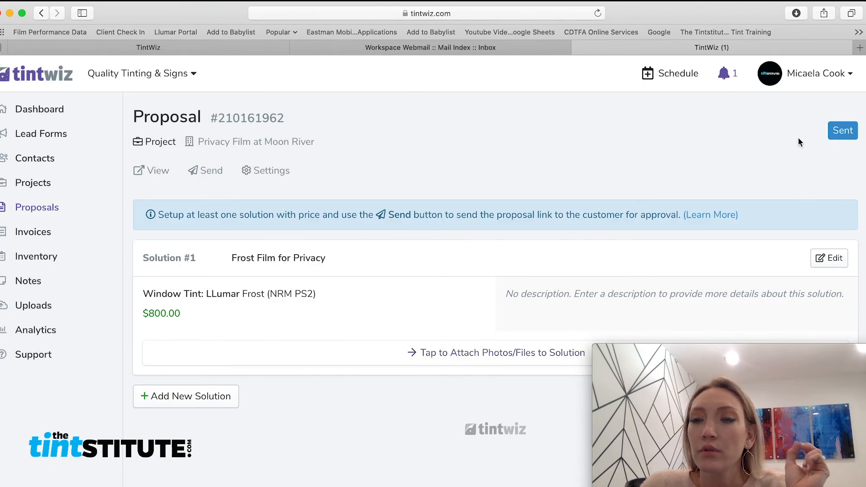
In Webmail, open the Quality Tinting & Signs proposal email and follow its View Proposal link.
click(400, 48)
click(76, 212)
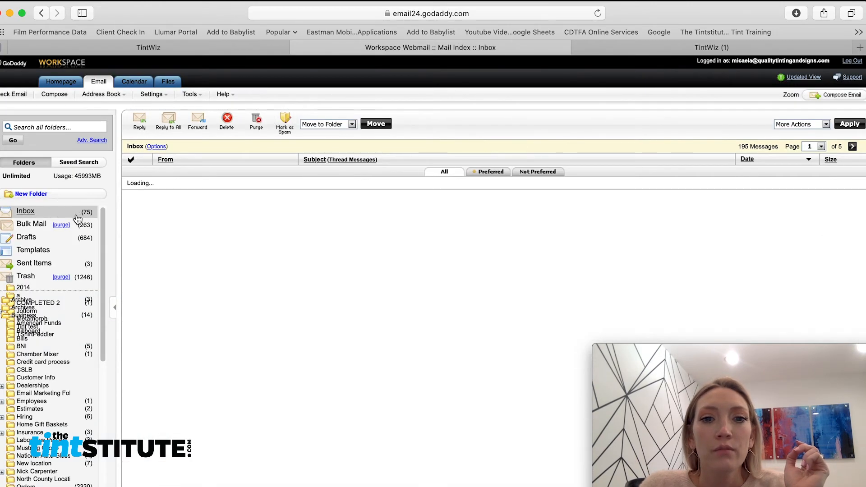
click(173, 187)
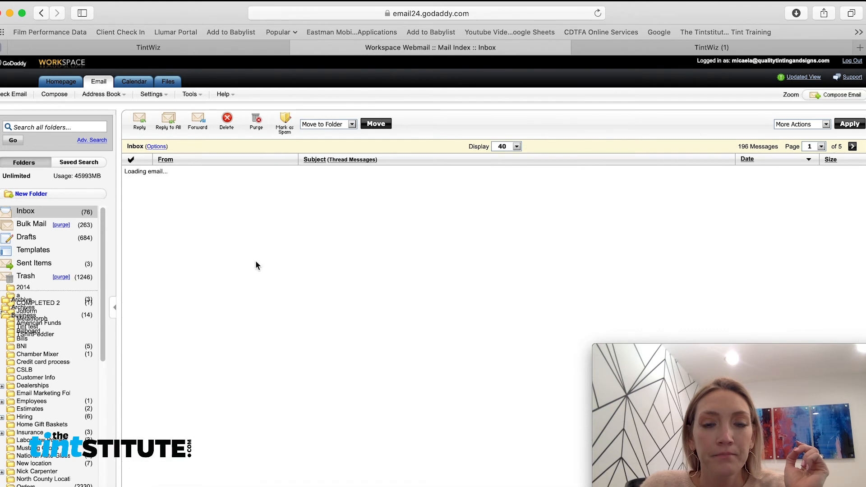
scroll(296, 276, down, 1)
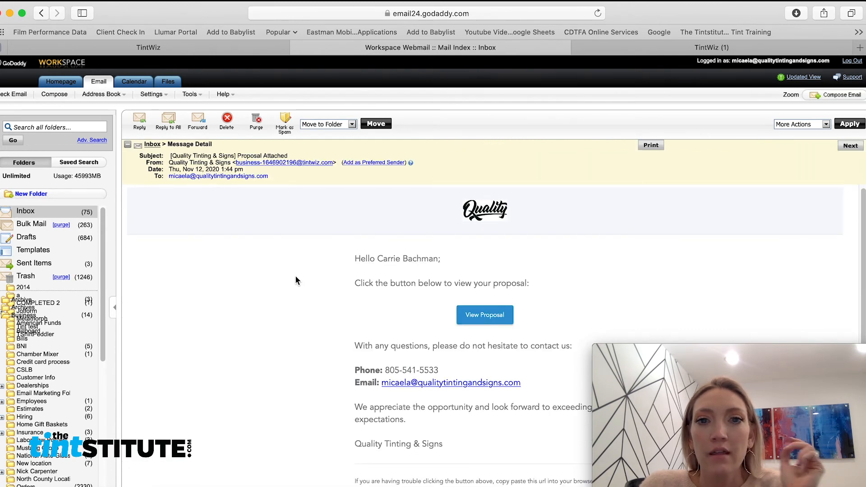
scroll(296, 280, down, 2)
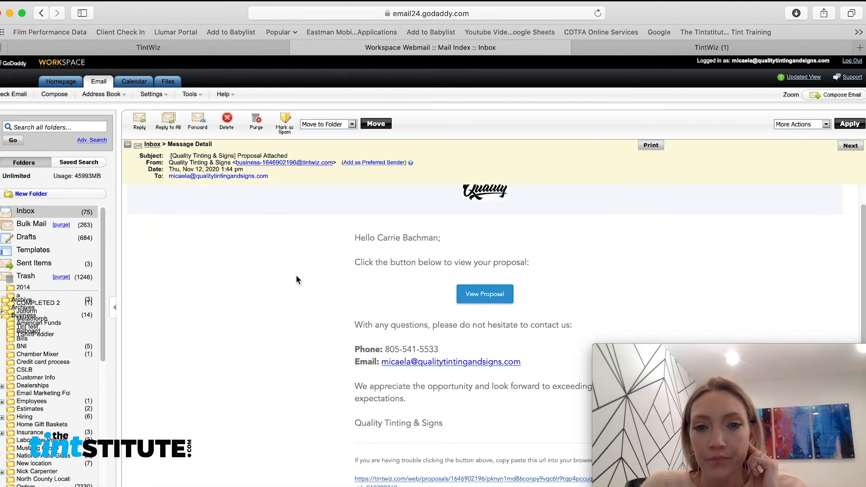
drag(450, 238, 342, 237)
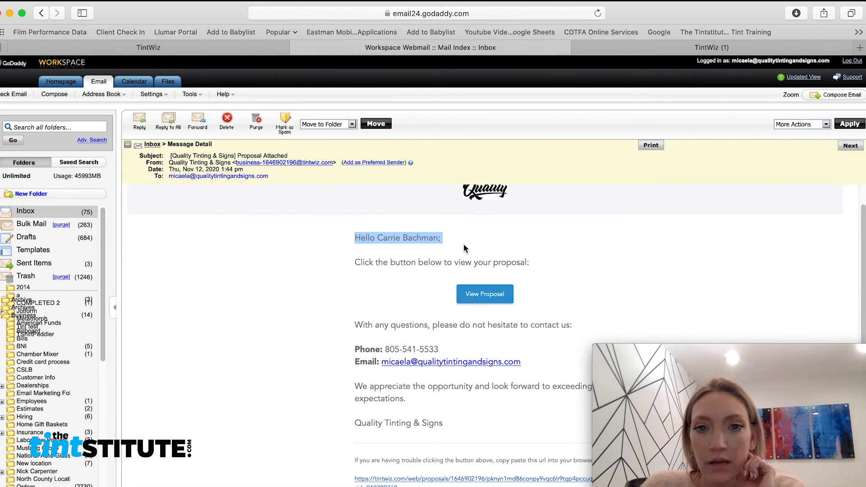
scroll(560, 280, down, 2)
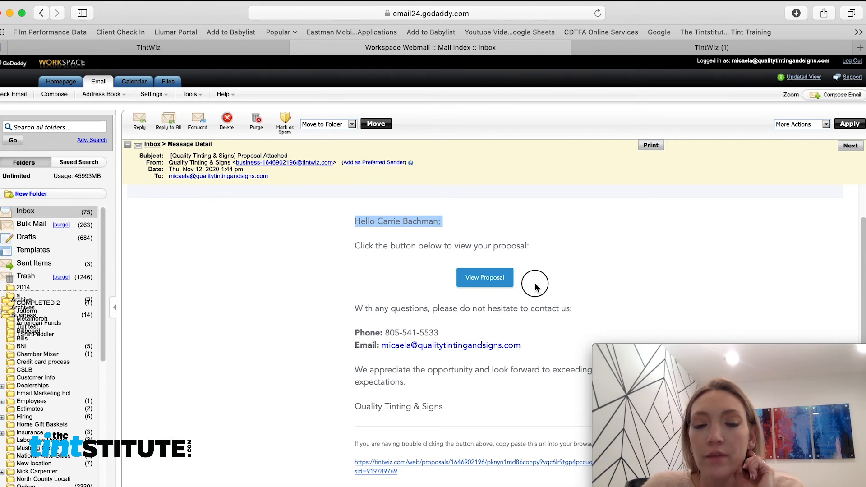
click(462, 299)
click(463, 277)
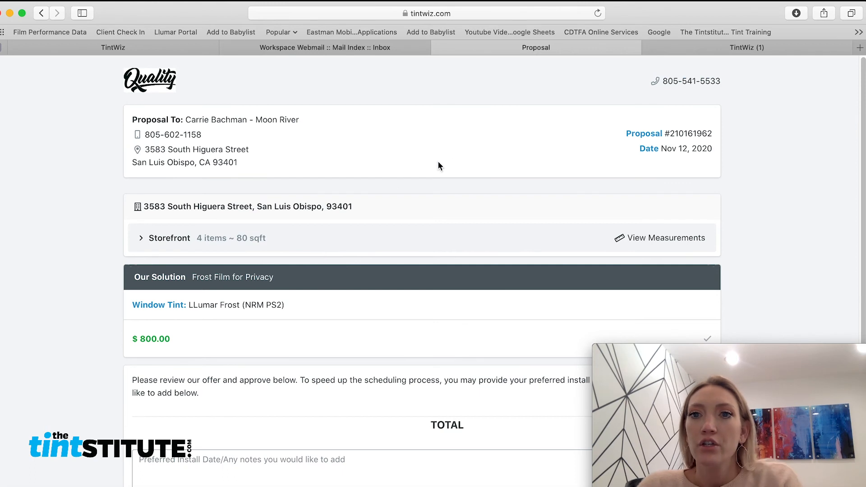
Expand the storefront measurements, approve Frost Film for Privacy as the customer, and return to TintWiz.
scroll(462, 191, down, 1)
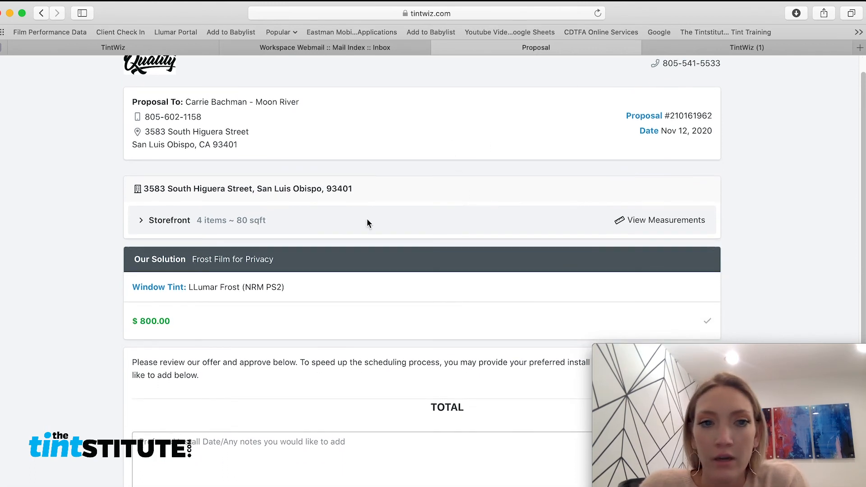
click(143, 226)
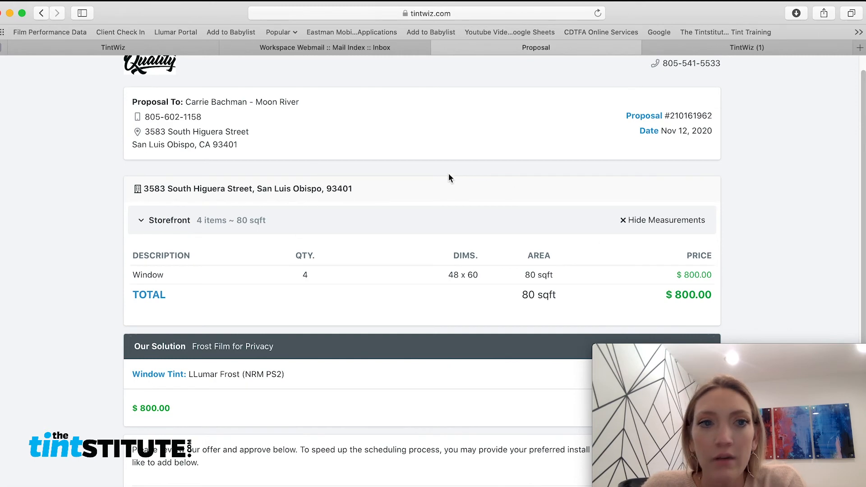
scroll(478, 217, down, 5)
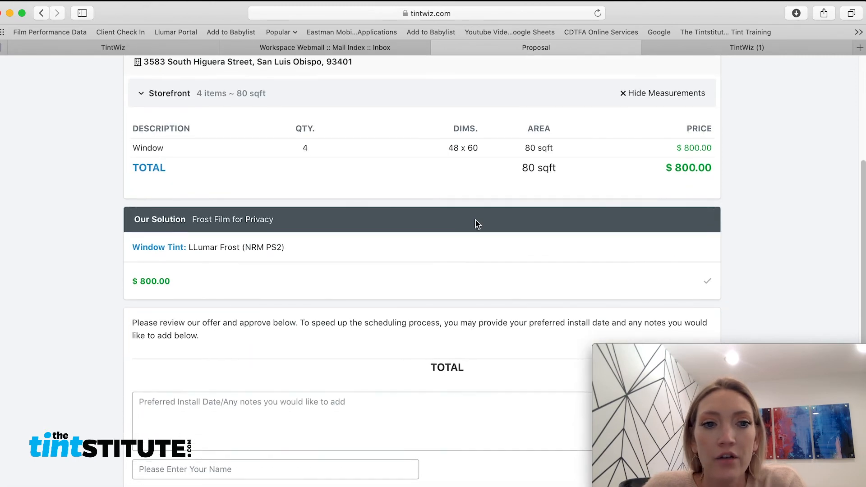
scroll(478, 224, down, 2)
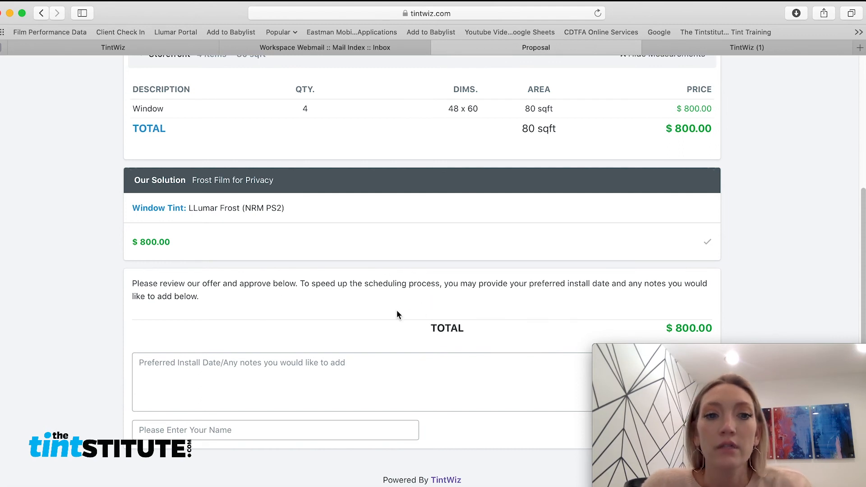
drag(669, 21, 496, 21)
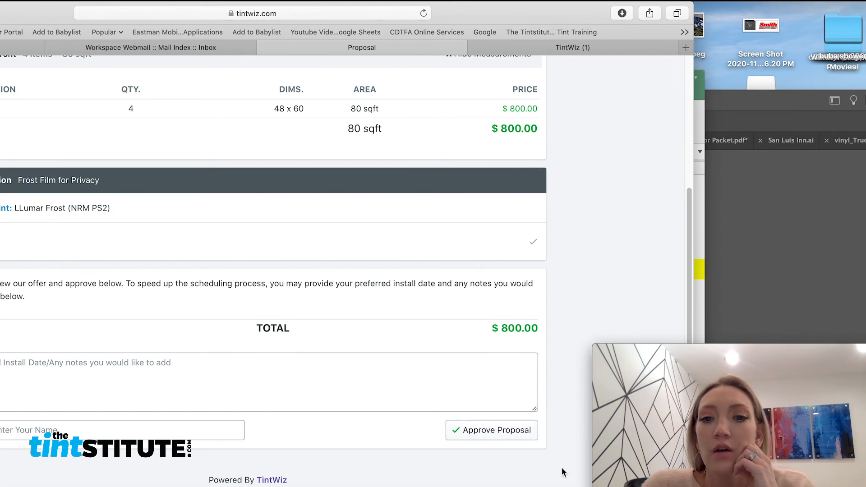
click(510, 433)
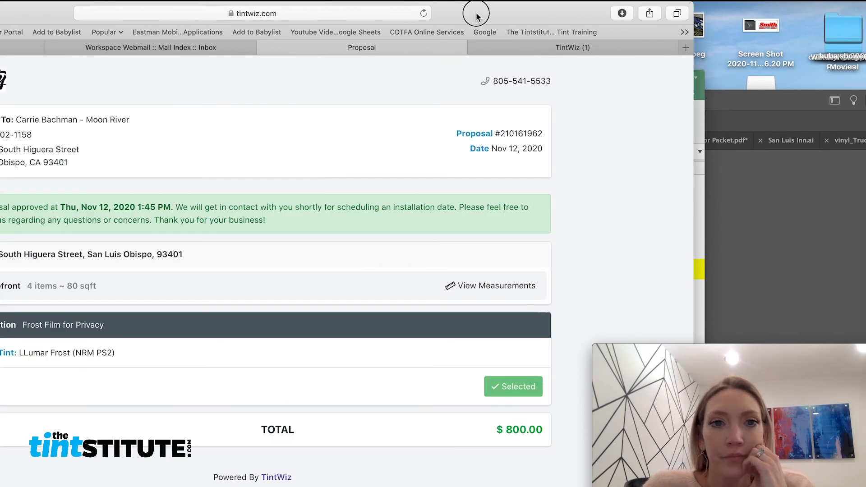
drag(477, 17, 638, 17)
click(727, 50)
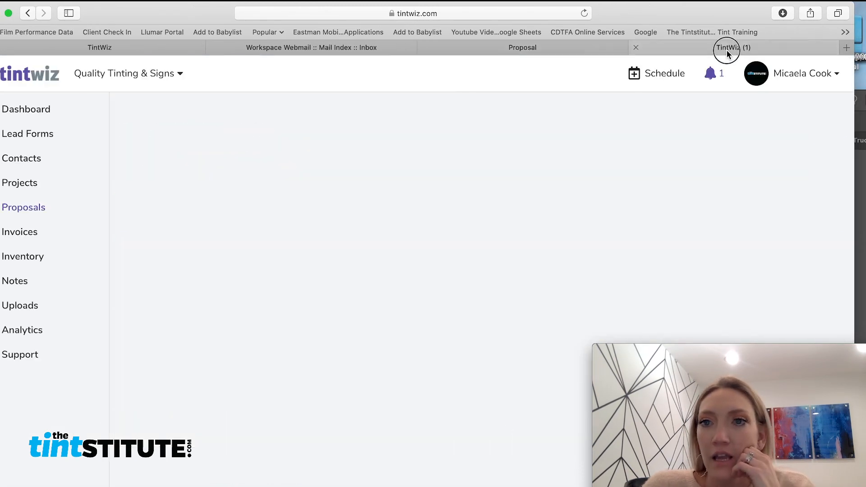
Reload the admin proposal to show Approved and review the Proposal Approved notification.
click(585, 13)
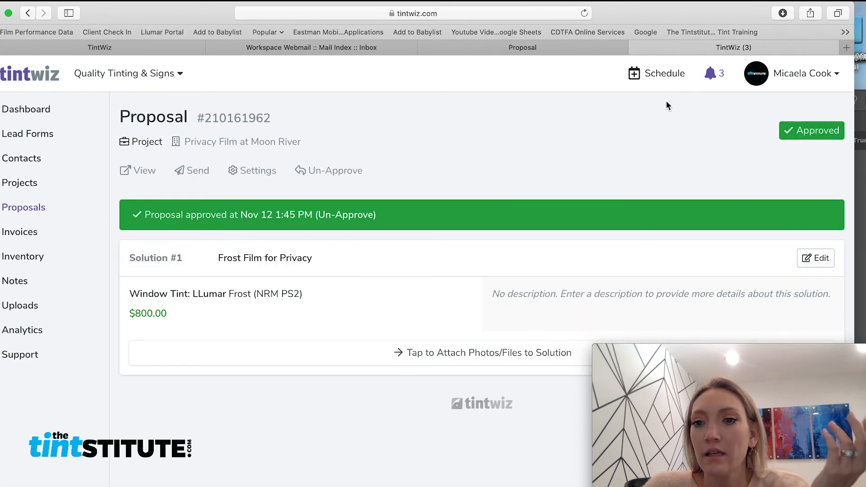
click(711, 75)
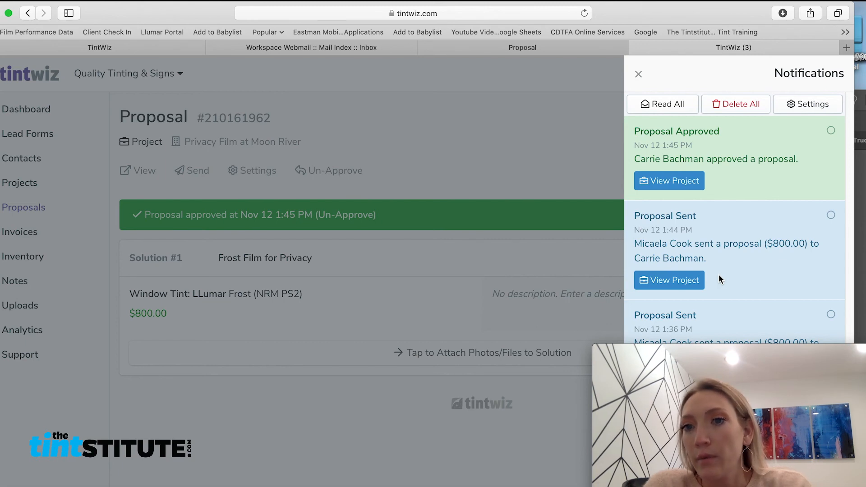
click(449, 209)
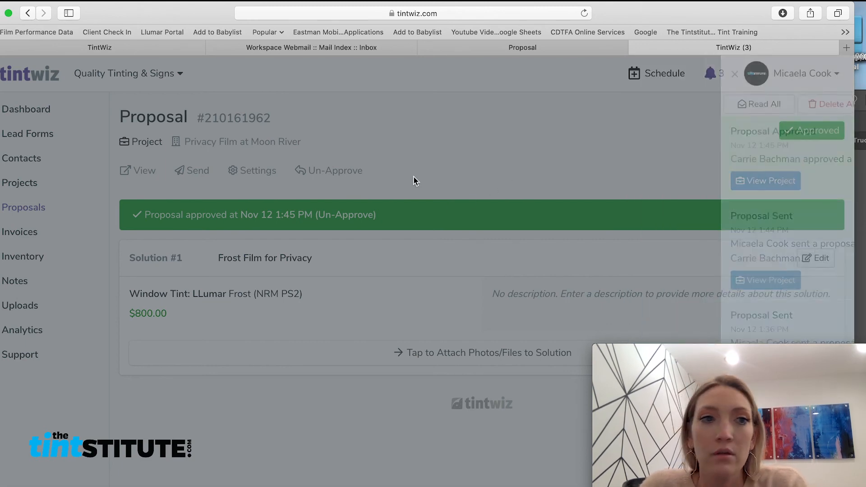
Browse the Proposals list to find Privacy Film at Moon River, Approved at $800.00.
click(36, 210)
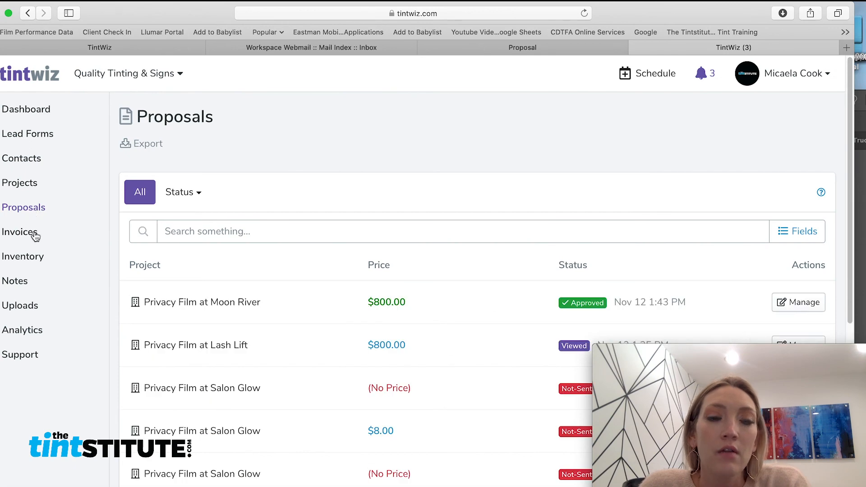
scroll(535, 263, down, 1)
scroll(534, 263, down, 2)
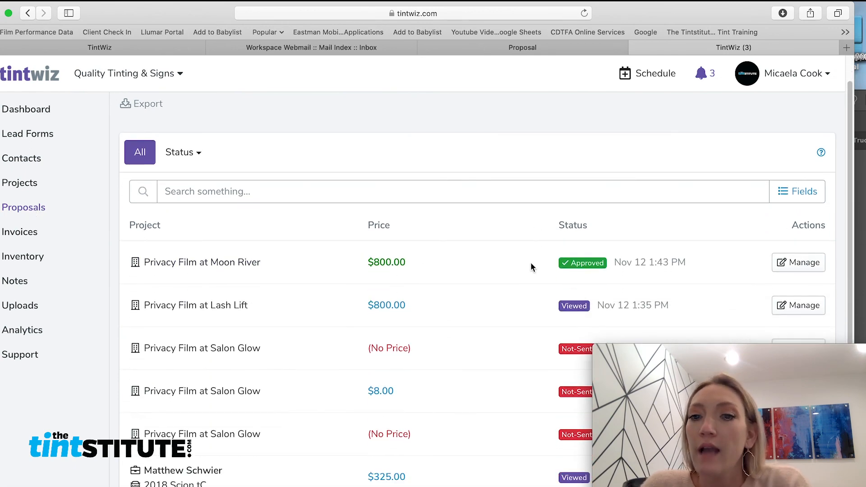
scroll(551, 346, down, 1)
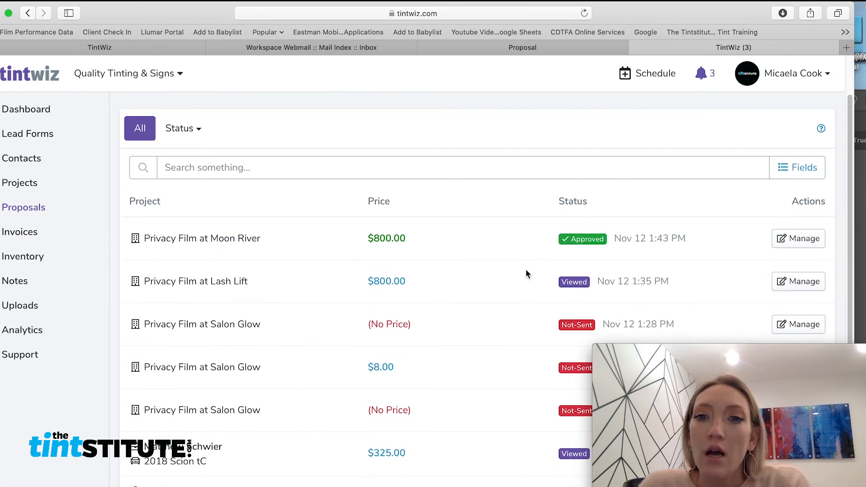